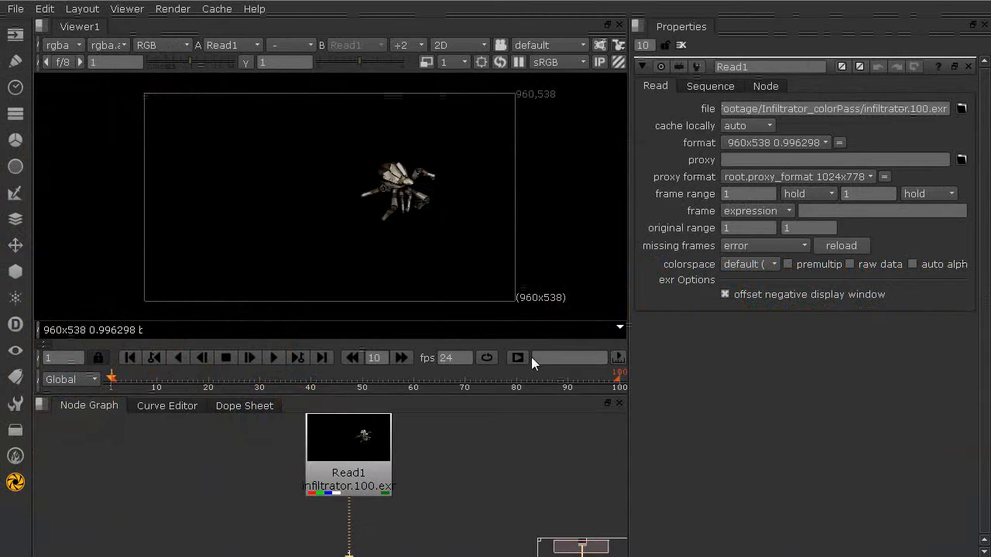
Go to frame 30 and move the Read1 node slightly lower in the node graph.
left_click_drag(605, 378, 259, 379)
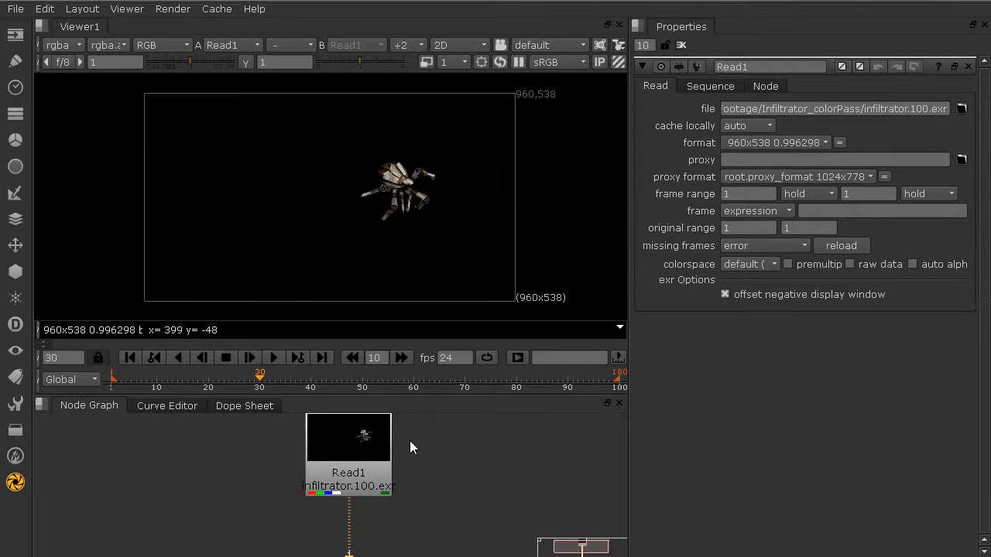
left_click_drag(358, 455, 357, 490)
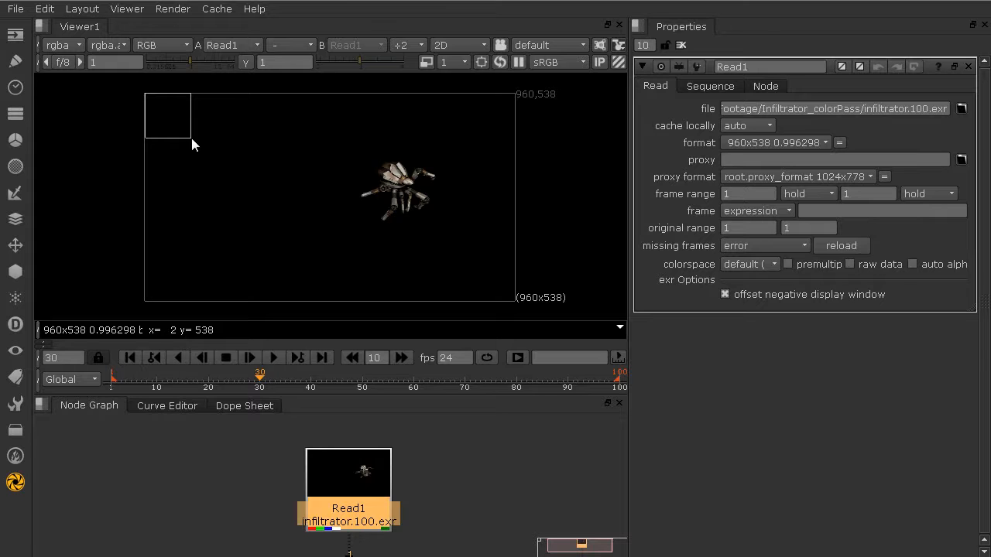
Sample the pixels of small square areas near the upper-left corner of the image.
left_click_drag(187, 95, 227, 132, "ctrl+shift")
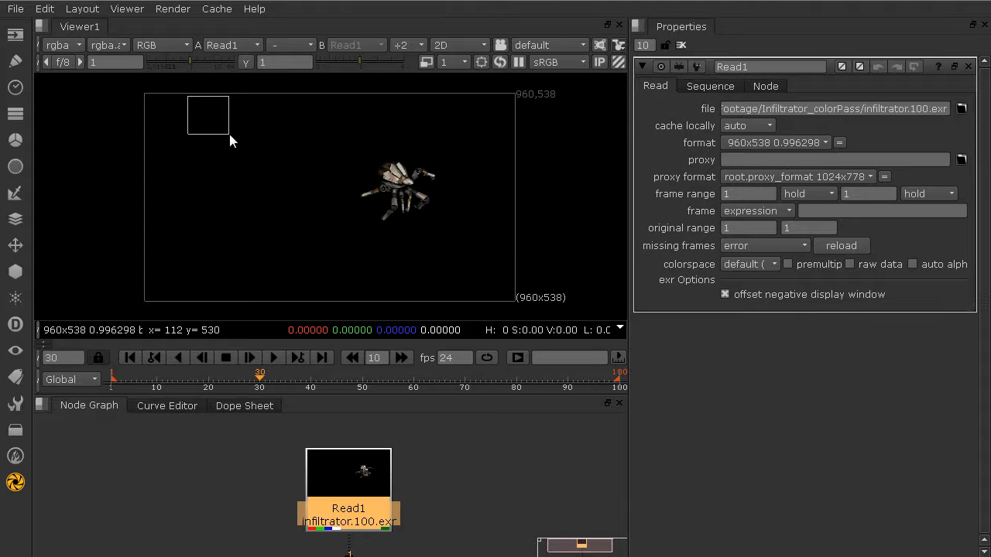
left_click(226, 134, "ctrl")
left_click_drag(141, 100, 195, 174)
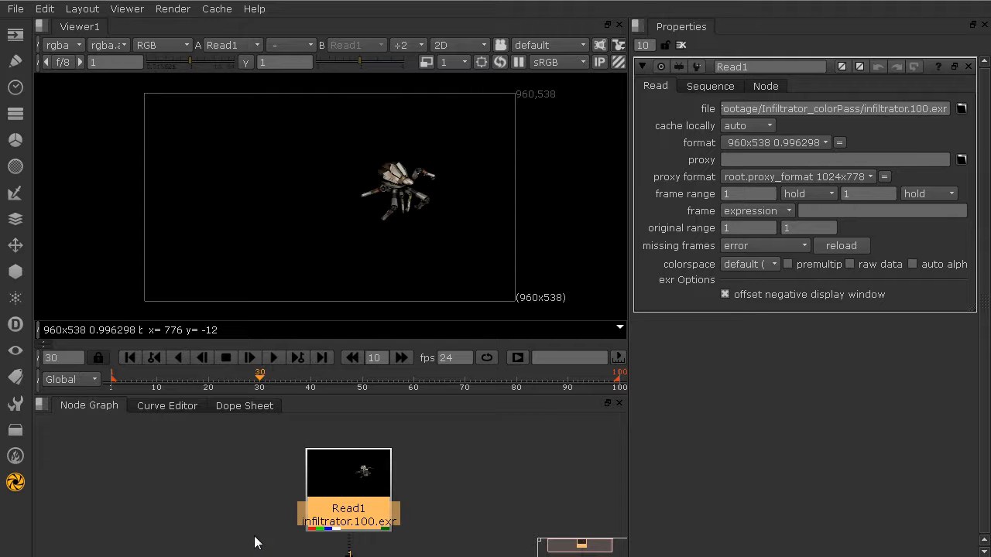
Add a Write node after Read1 and place it below the Read1 node.
left_click_drag(311, 501, 334, 476)
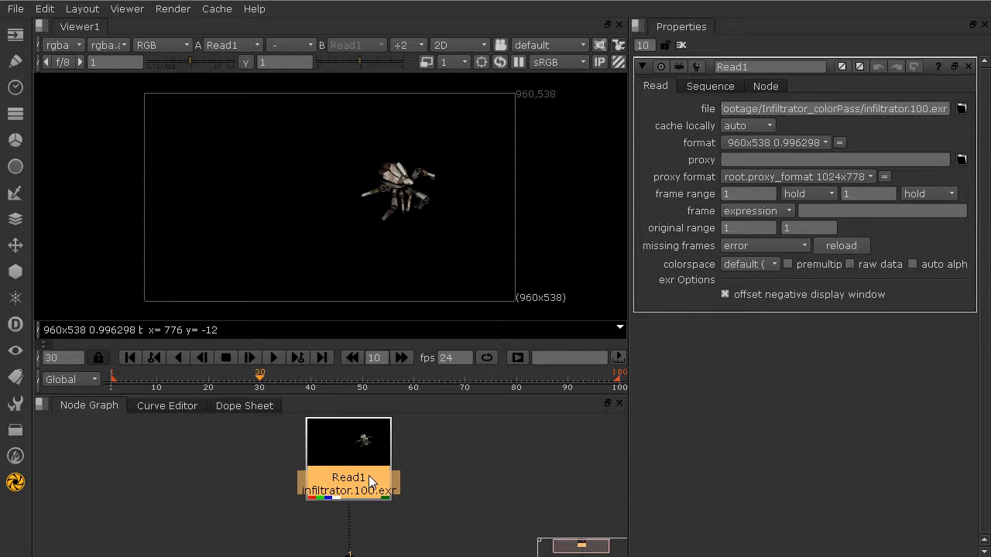
key("w")
middle_click_drag(332, 500, 332, 475)
left_click_drag(348, 501, 348, 540)
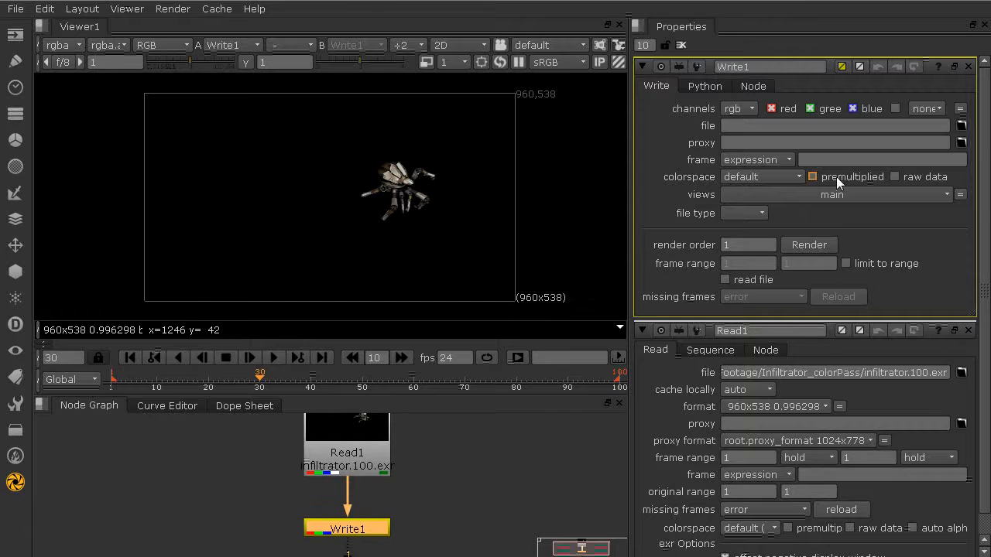
Set the Write1 node's output file to c:/project_files/temp.exr.
left_click(818, 126)
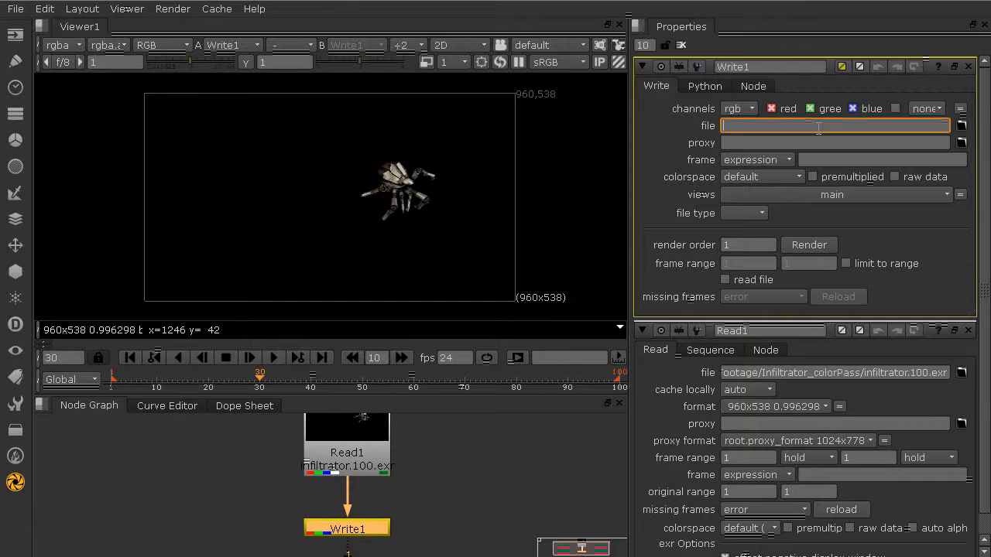
type("c:\\p")
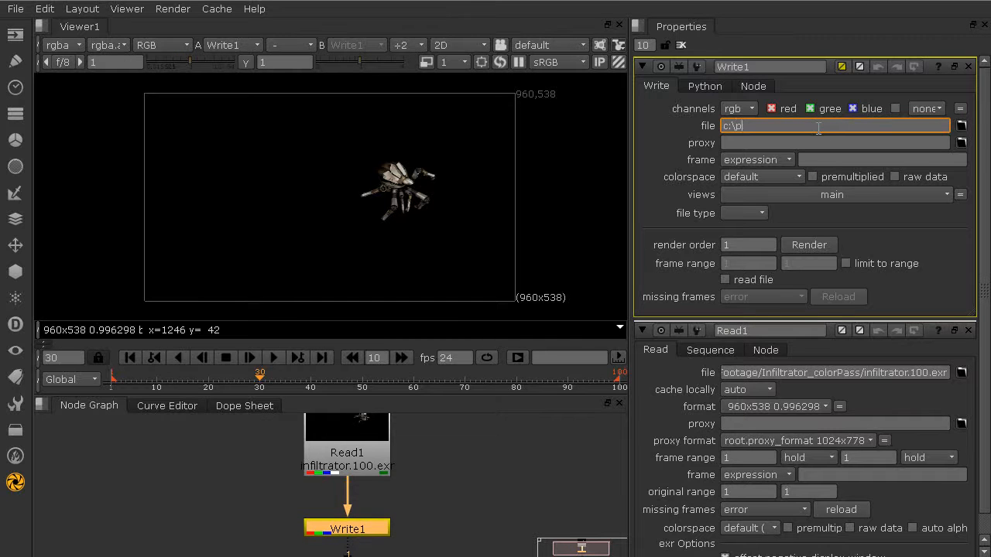
type("roject_files\\temp.exr")
key("Return")
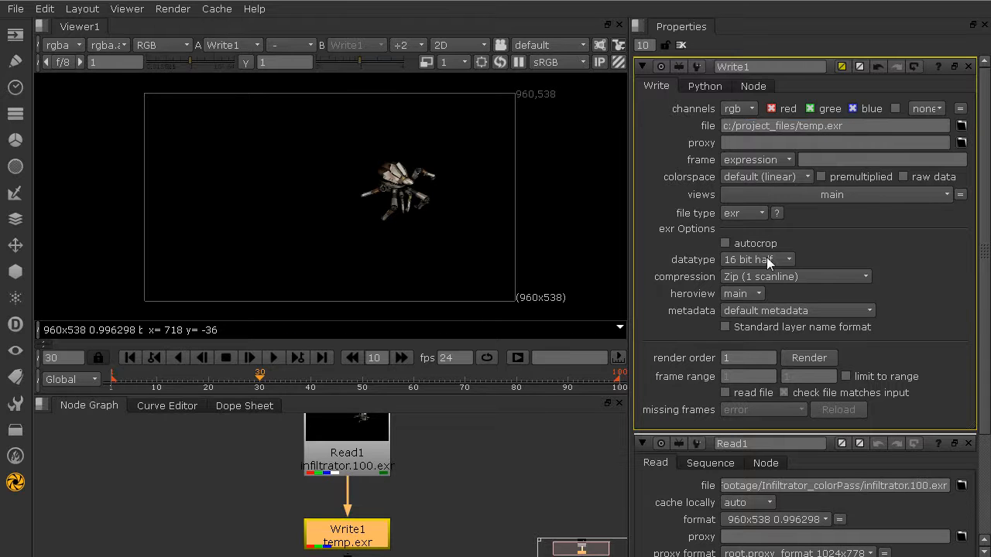
Set Write1's compression to Zip (16 scanlines) and its output channels to rgba.
left_click(795, 276)
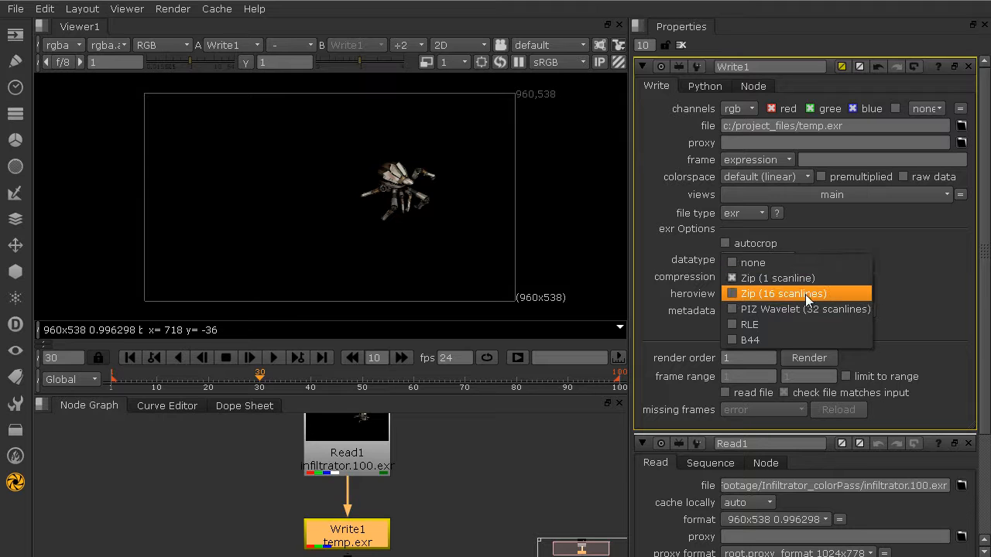
left_click(805, 294)
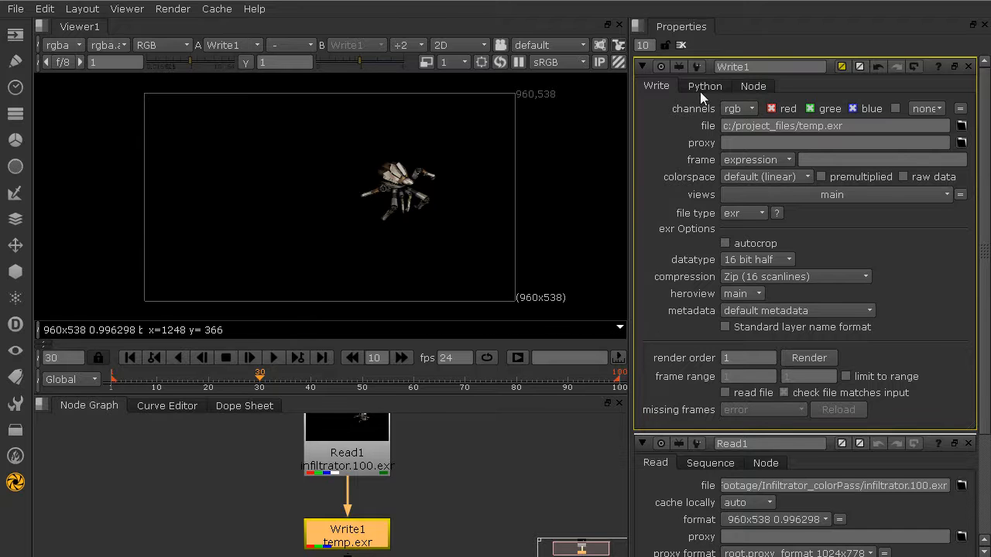
left_click(727, 113)
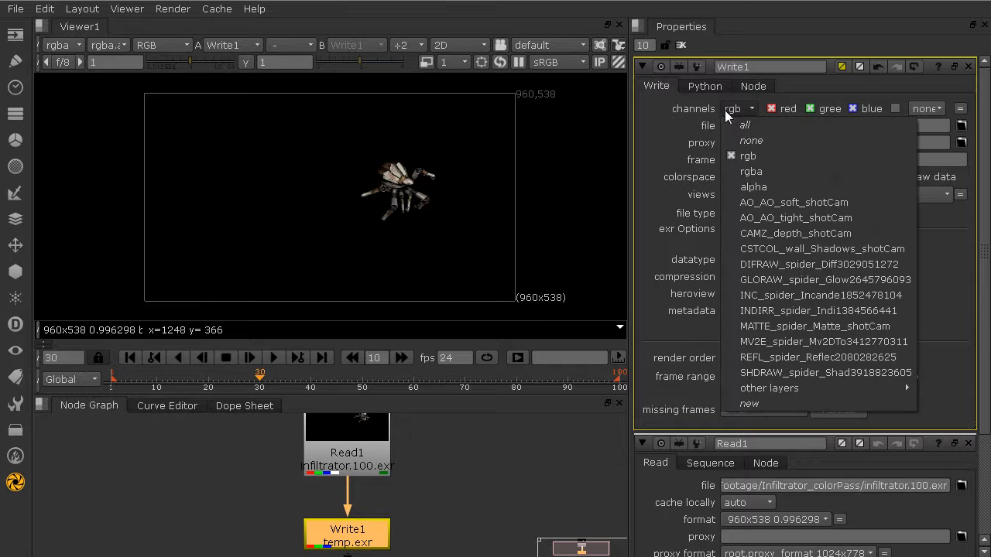
left_click(730, 171)
left_click(733, 111)
left_click(677, 105)
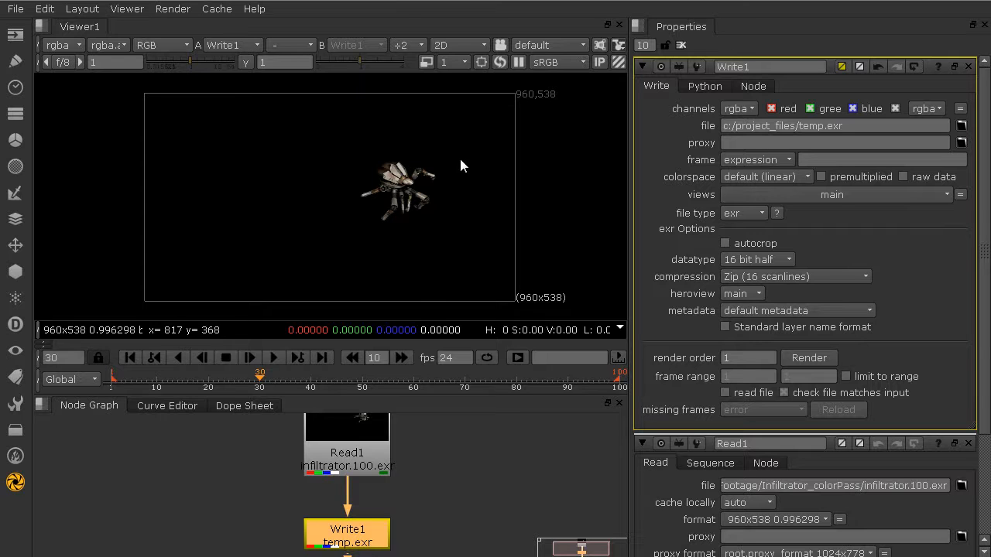
Examine the alpha channel of Write1's image in the viewer and return to the RGB display.
key("a")
key("a")
key("a")
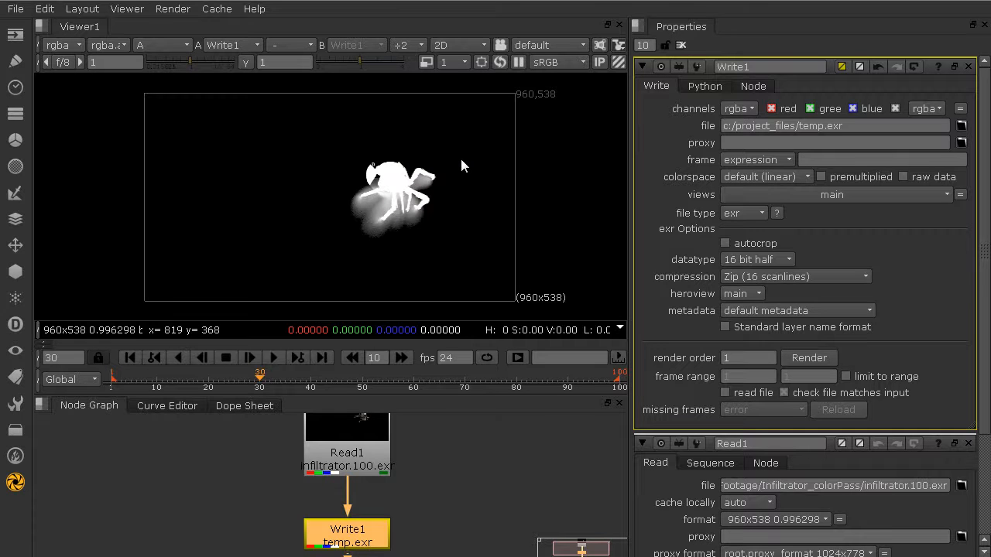
key("a")
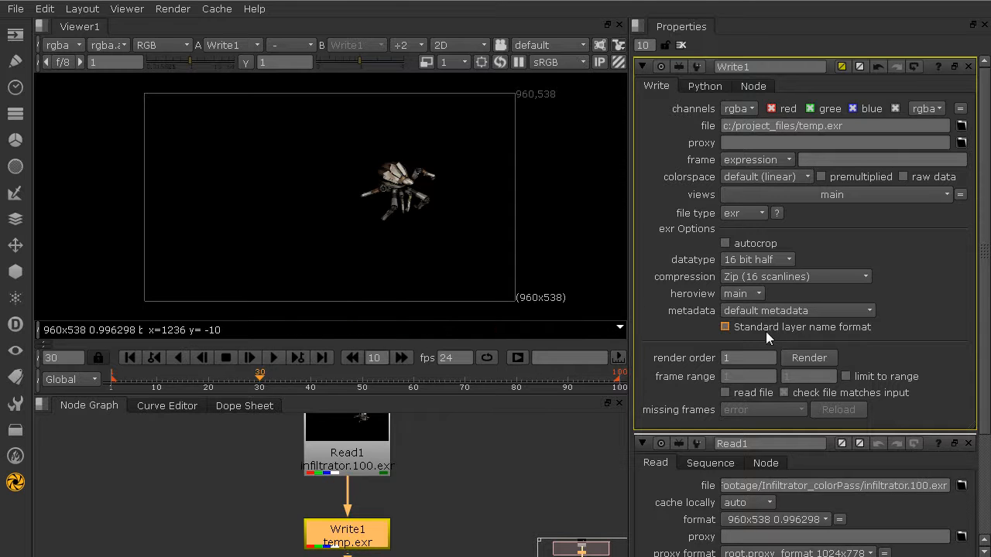
Enable autocrop on Write1 and nudge the node slightly in the node graph.
left_click(740, 245)
left_click_drag(332, 544, 338, 535)
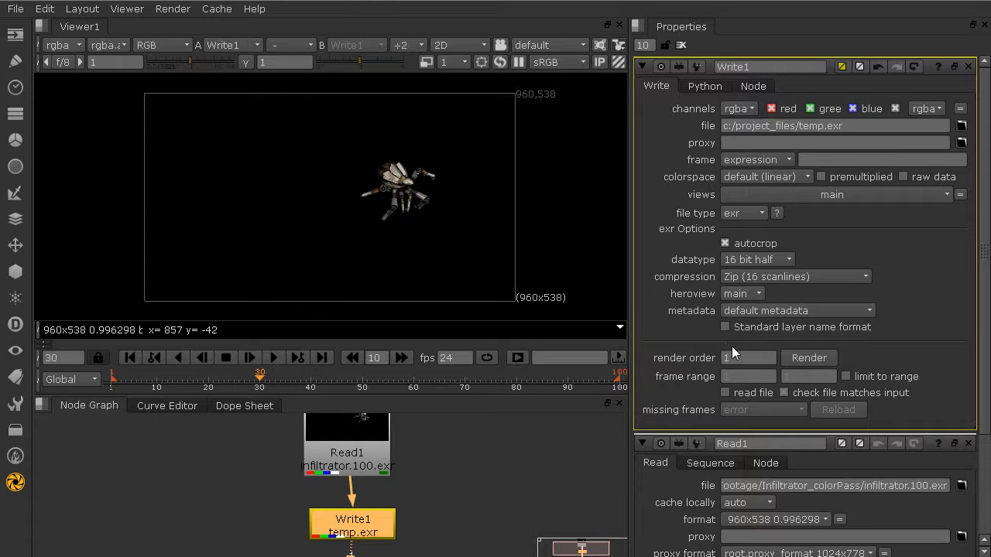
Show Read1 in the viewer and examine its SHDRAW shadow, MATTE and REFL reflection layers.
left_click(63, 44)
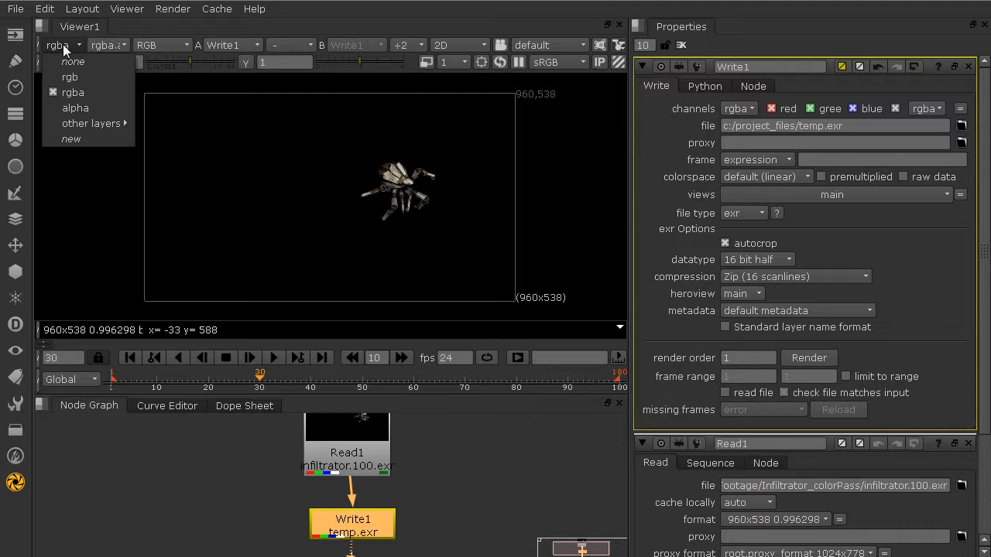
left_click(63, 44)
left_click_drag(358, 440, 366, 435)
key("1")
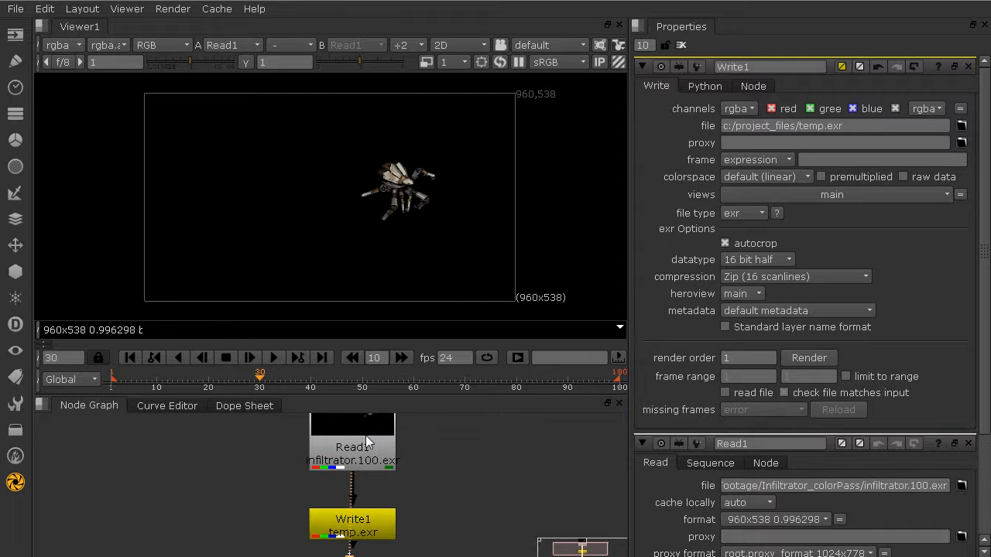
left_click(65, 44)
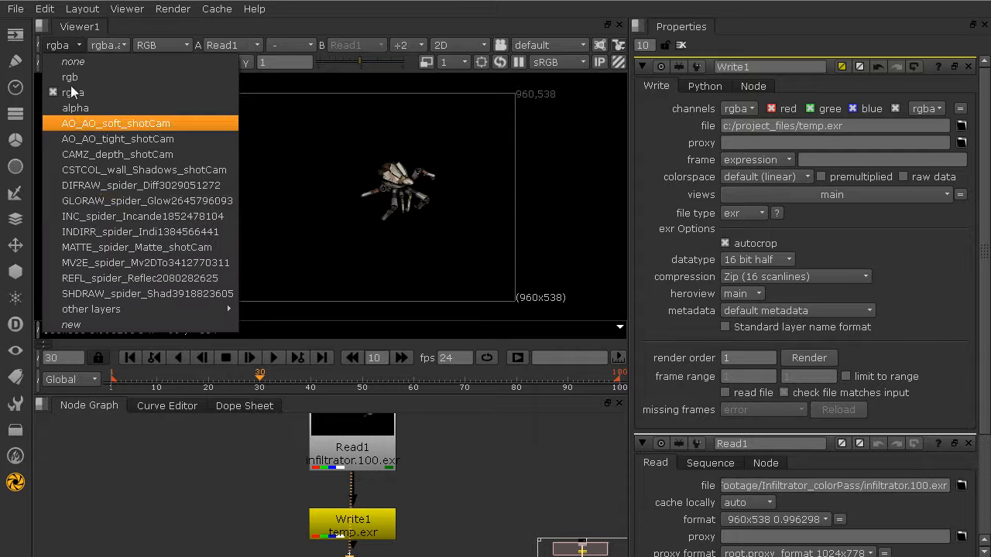
left_click(120, 294)
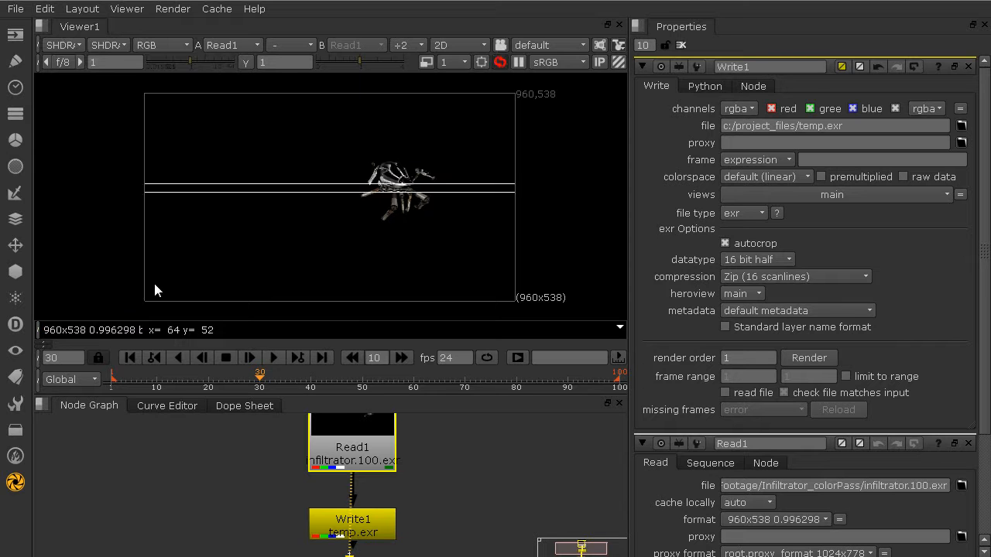
left_click(64, 45)
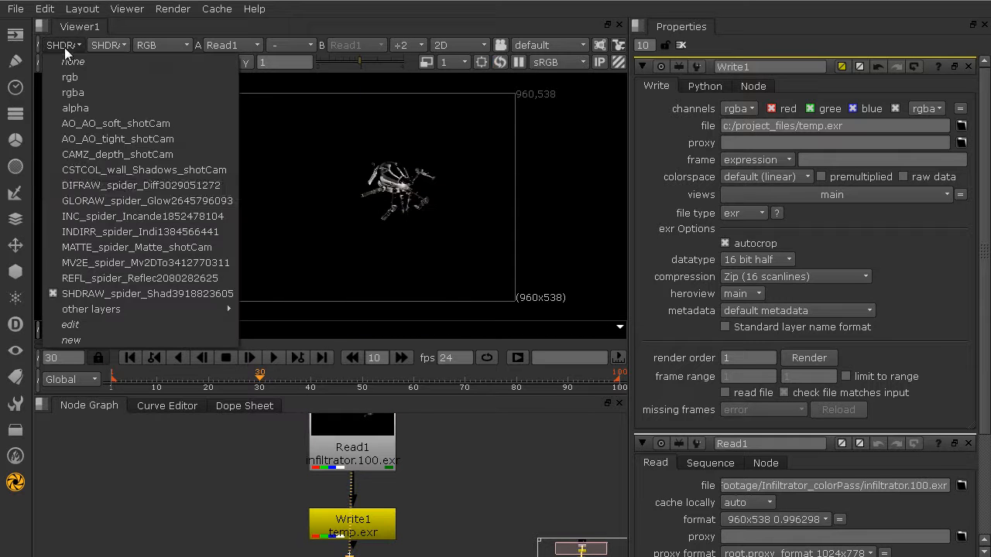
left_click(80, 253)
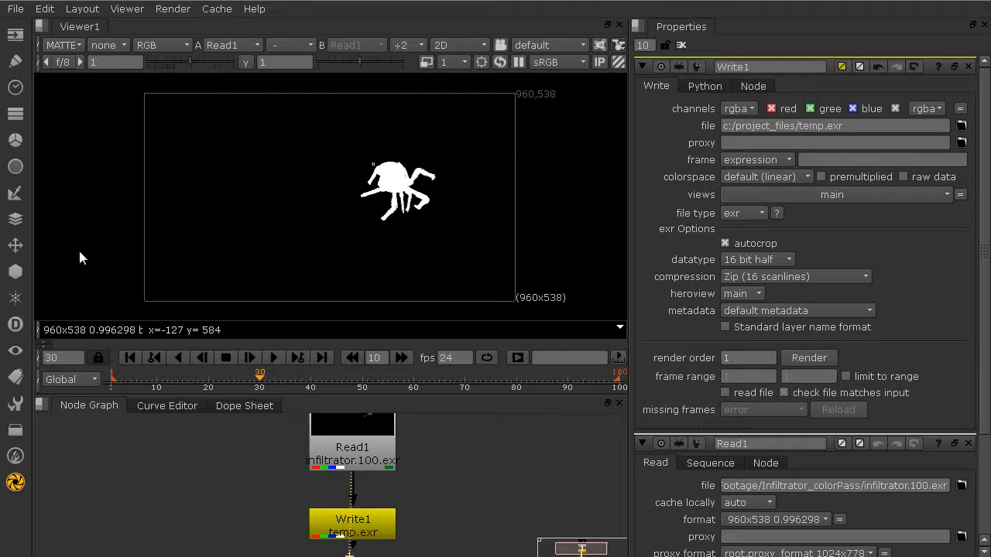
left_click(67, 45)
left_click(87, 276)
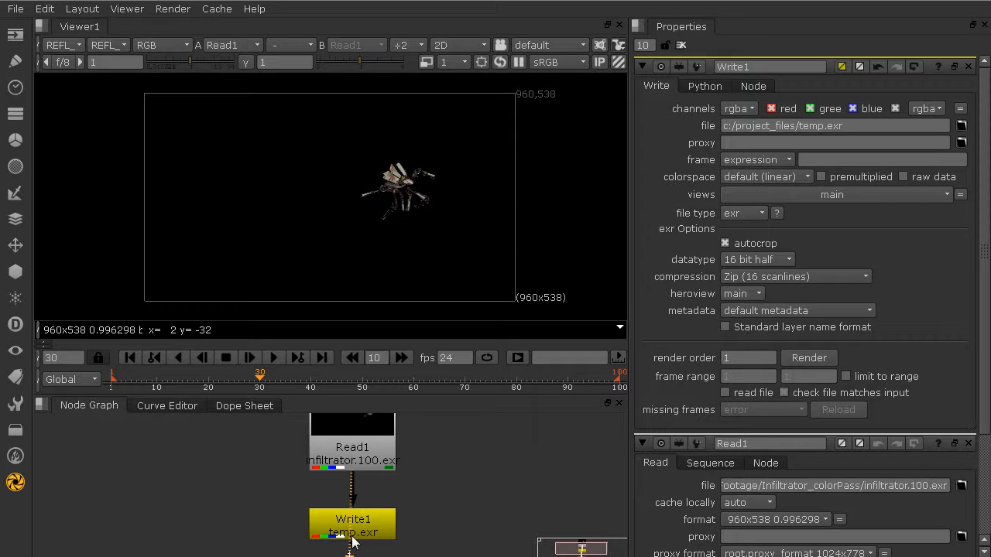
Shift Write1 to the right of the viewer connection and examine Read1's INDIRR, AO_AO_tight_shotCam and AO_AO_soft_shotCam layers.
left_click_drag(360, 533, 409, 535)
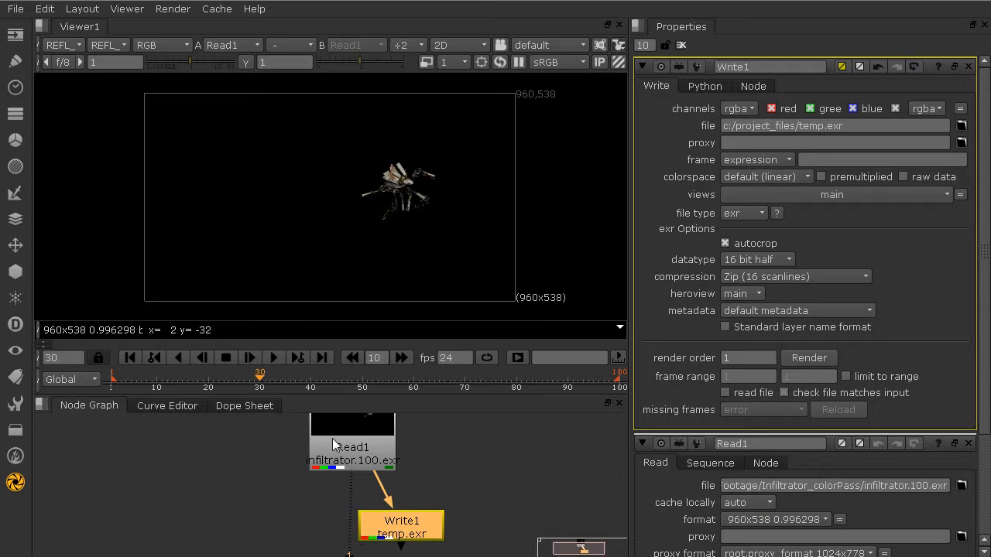
left_click(68, 46)
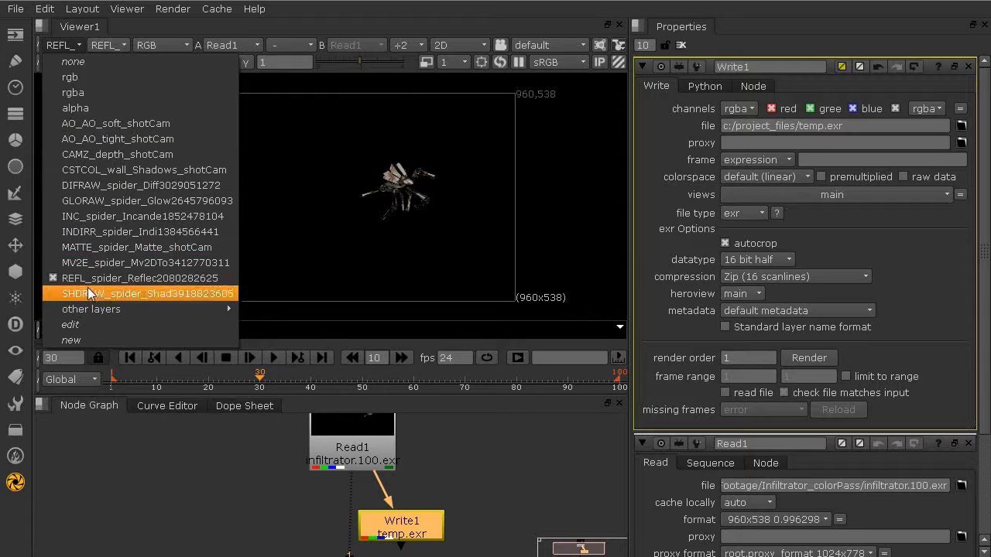
mouse_move(85, 308)
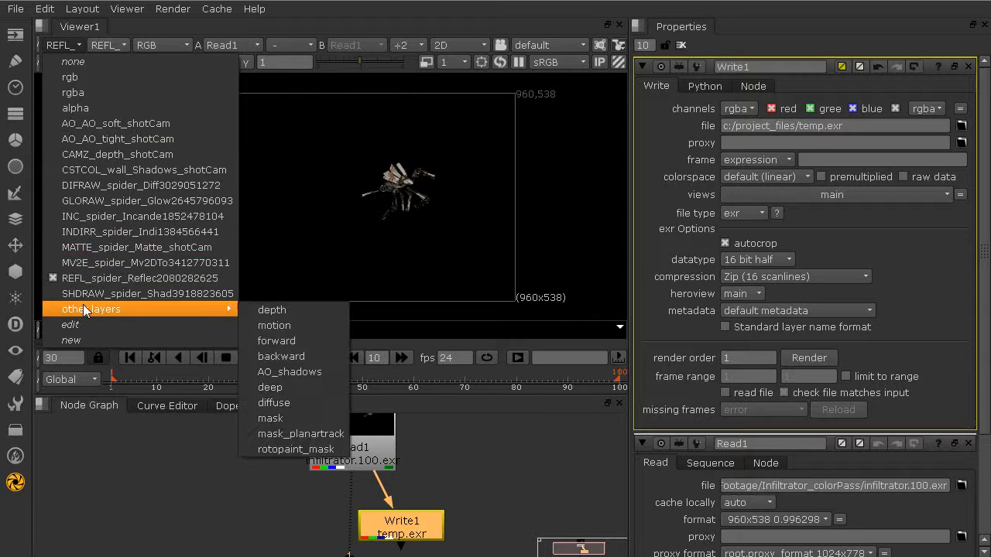
left_click(105, 233)
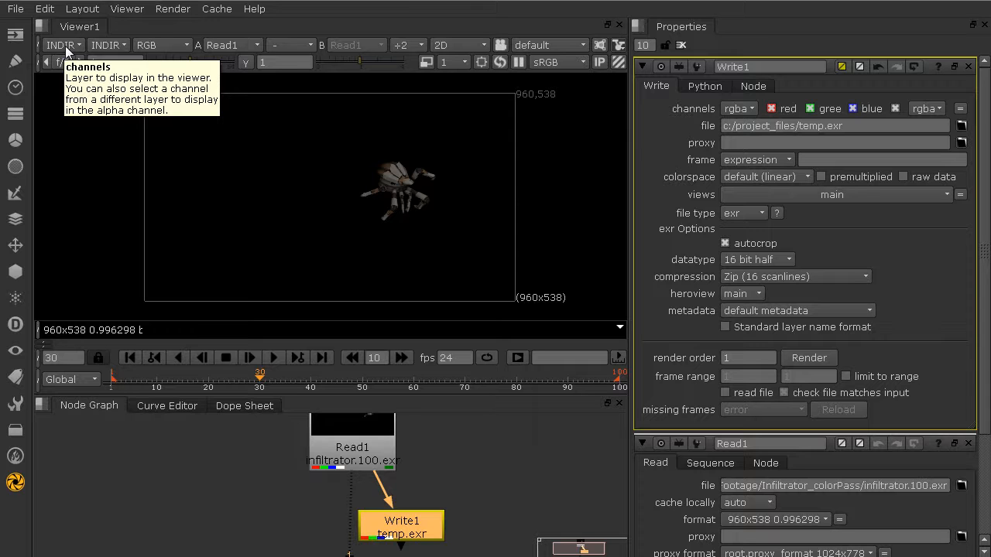
left_click(64, 45)
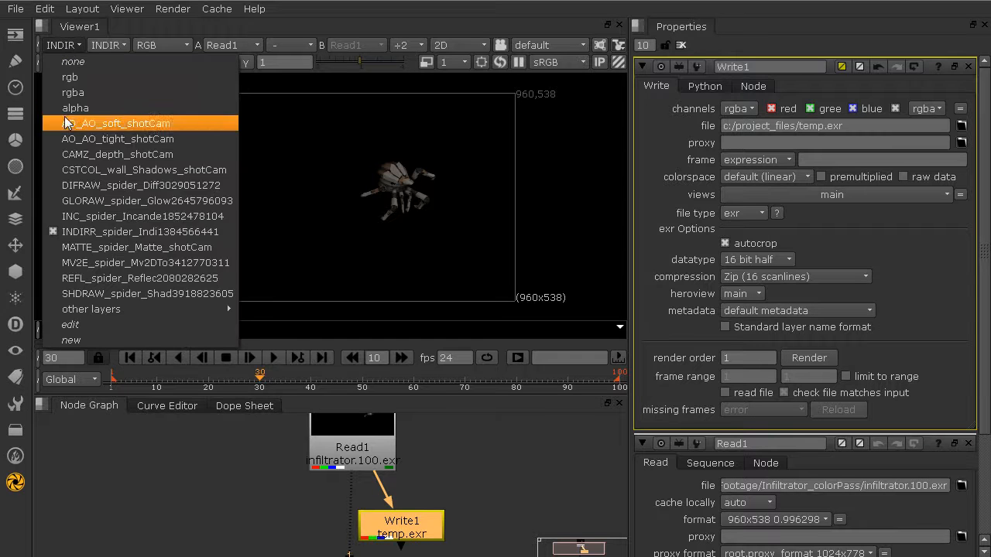
left_click(78, 140)
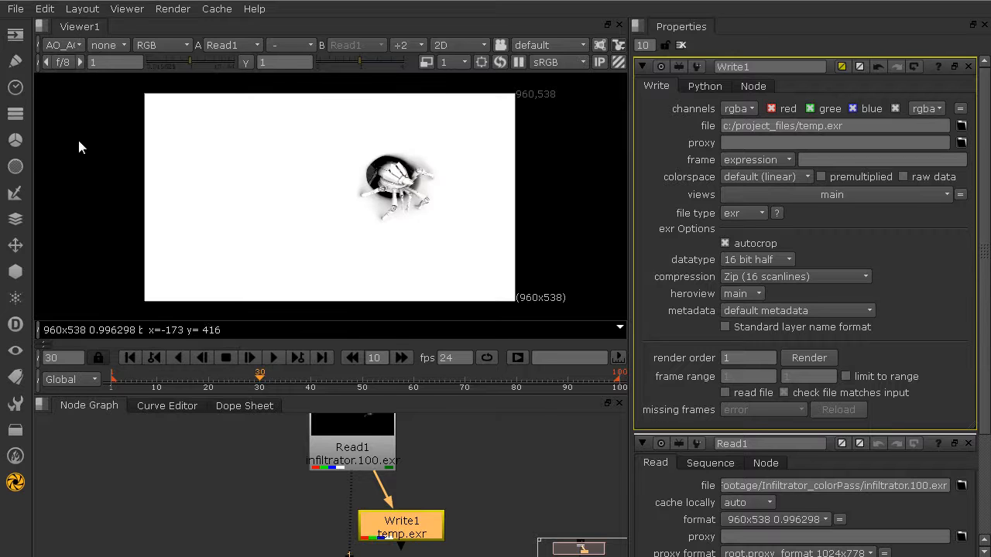
left_click(67, 47)
left_click(72, 123)
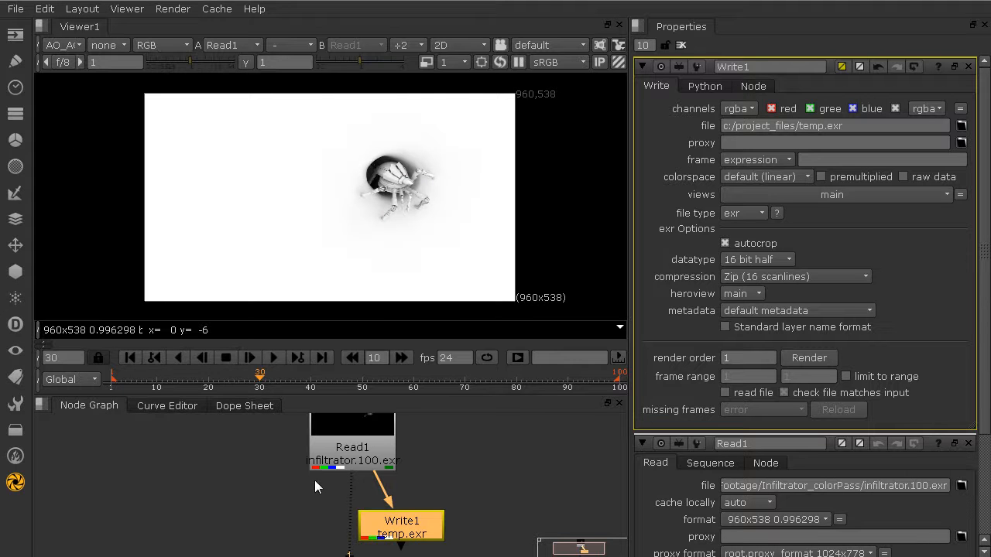
left_click_drag(410, 531, 553, 555)
mouse_move(337, 435)
left_mouse_down()
mouse_move(329, 444)
mouse_move(370, 438)
mouse_move(352, 440)
left_mouse_up()
left_click(62, 45)
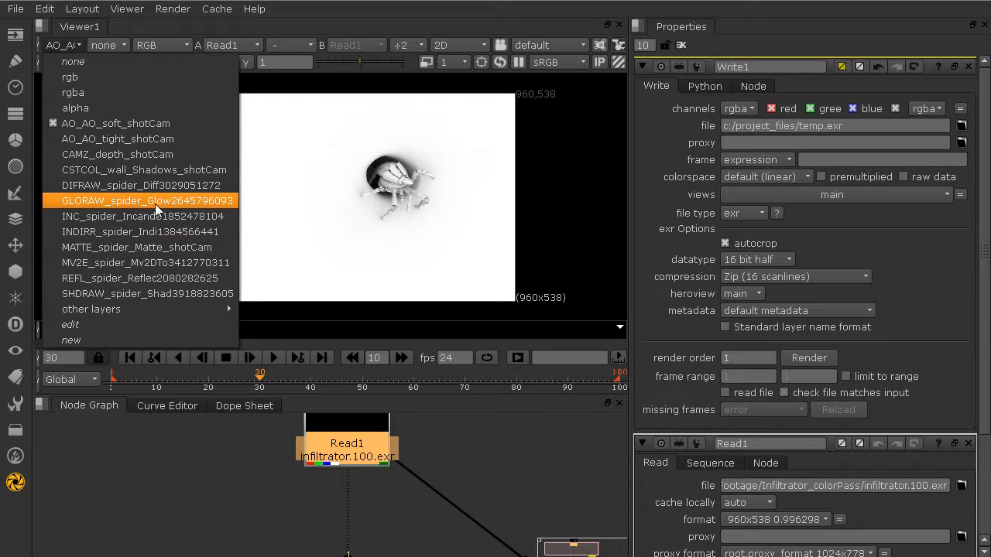
left_click(358, 443)
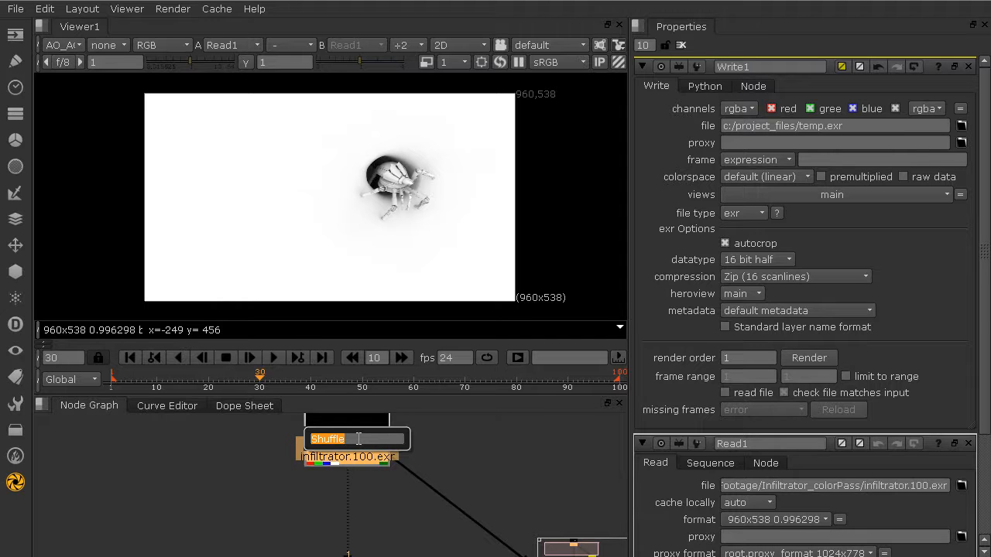
key("Return")
left_click(686, 114)
left_click(725, 271)
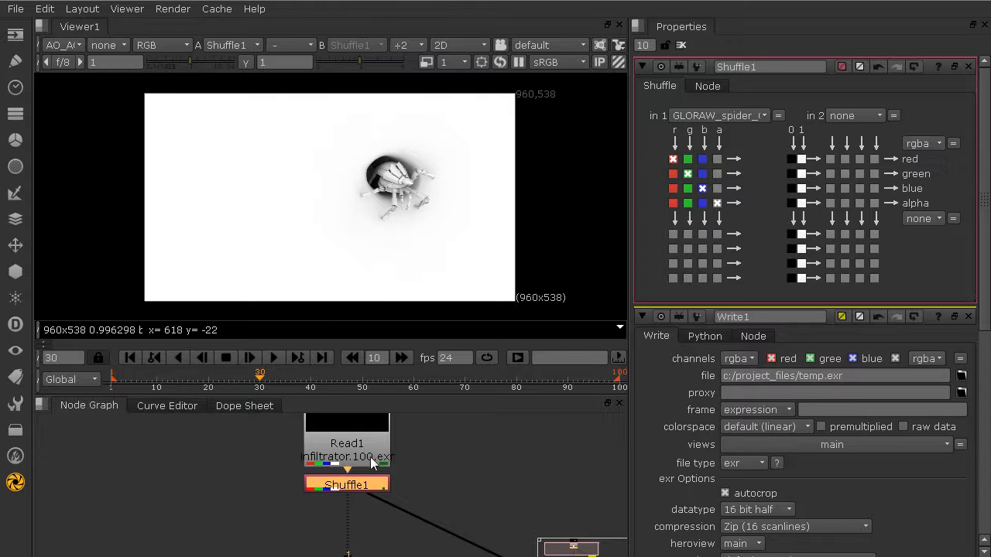
Place Shuffle1 to the lower left of Read1 with Write1 directly beneath it, and bring up Write1's properties.
middle_click_drag(422, 488, 411, 489)
left_click_drag(341, 485, 209, 512)
middle_click_drag(314, 488, 240, 391)
left_click_drag(478, 491, 137, 469)
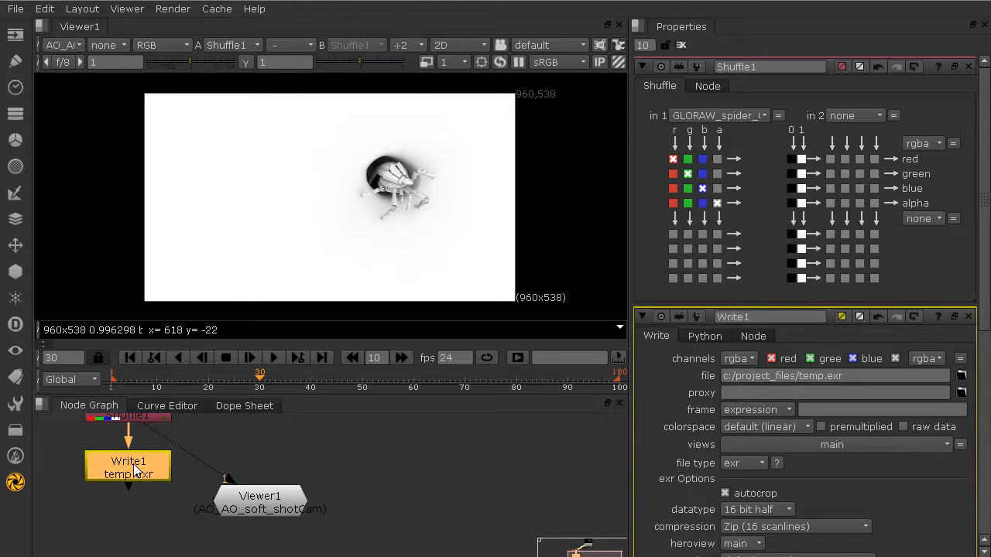
double_click(138, 470)
middle_click_drag(264, 473, 299, 528)
left_click_drag(286, 474, 278, 488)
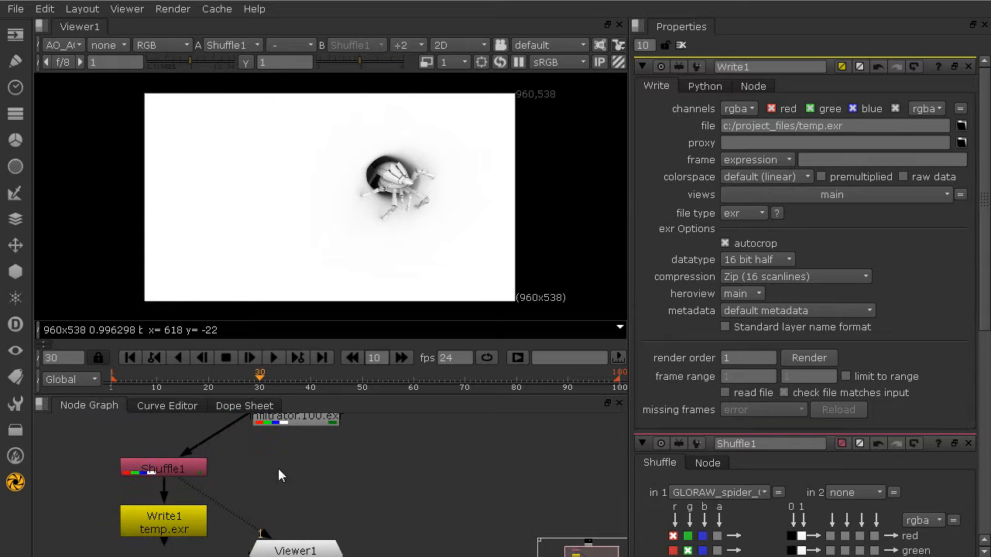
Add a second Shuffle node fed by Read1 and place it to the right of Shuffle1.
key("Tab")
key("Return")
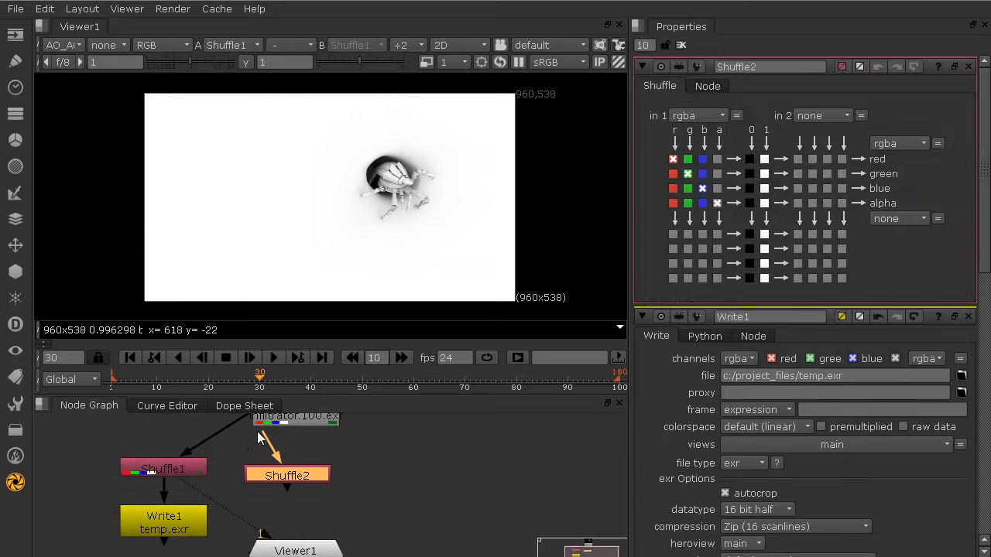
left_click_drag(290, 479, 341, 479)
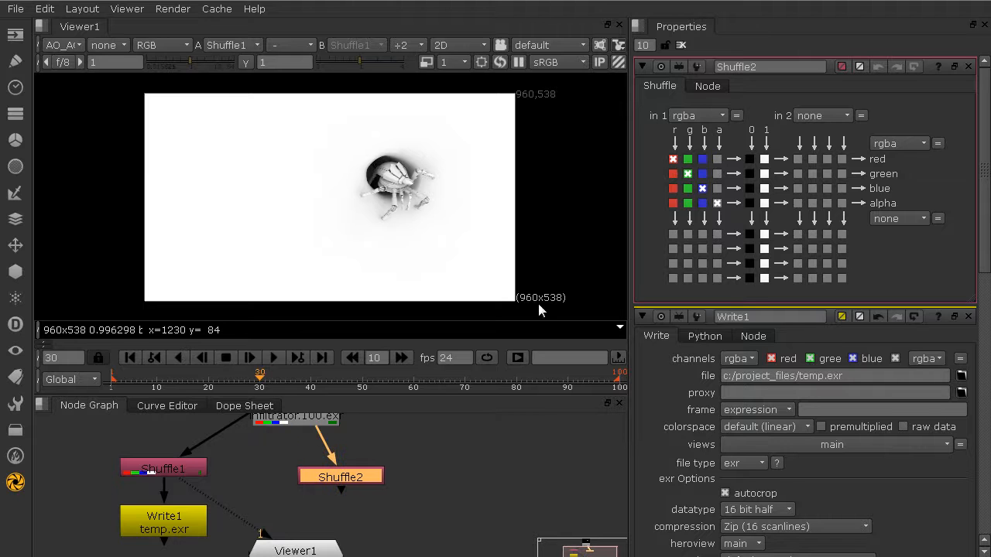
Create a new output layer named glow in Shuffle2 with only red, green and blue channels.
left_click(904, 146)
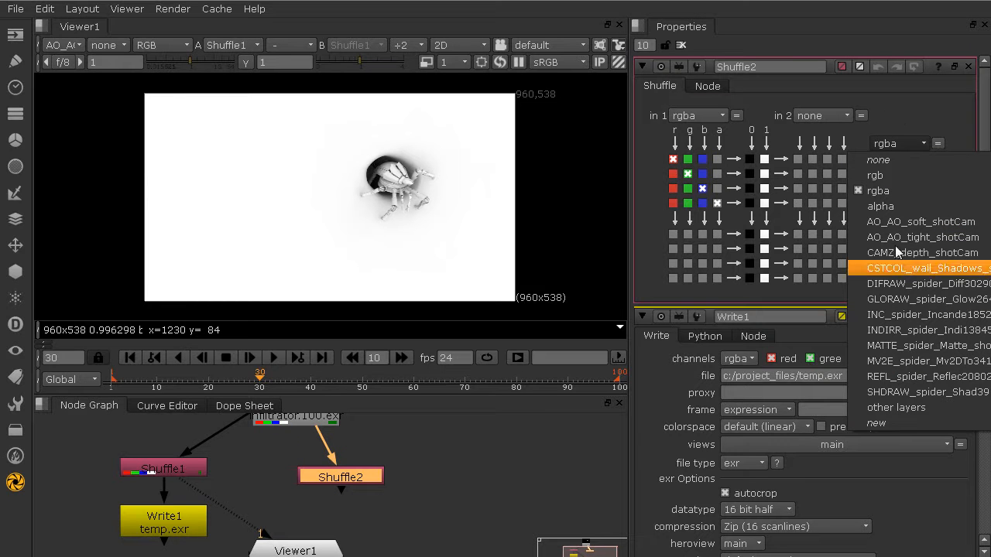
left_click(871, 424)
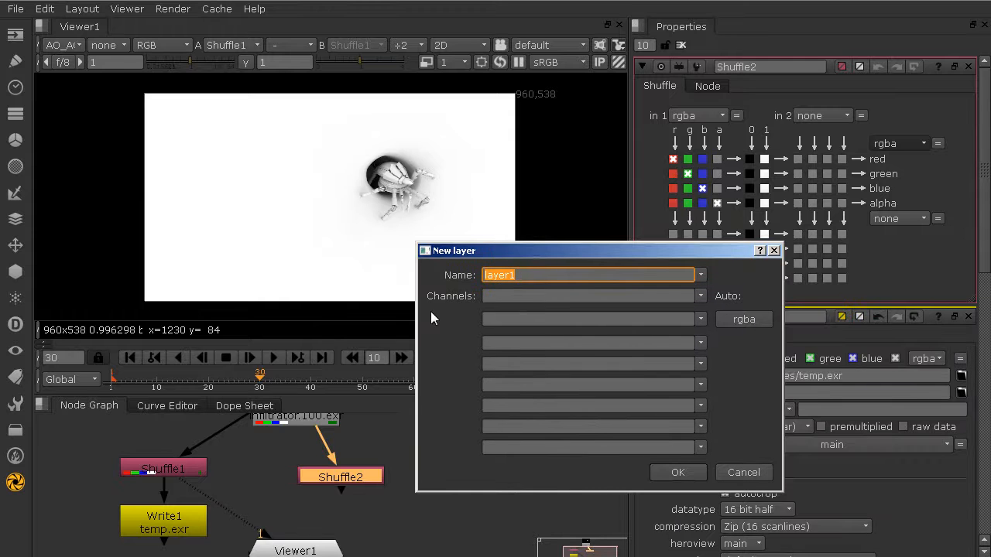
type("gloqw")
key("BackSpace")
key("BackSpace")
left_click(740, 320)
left_click_drag(540, 365, 430, 360)
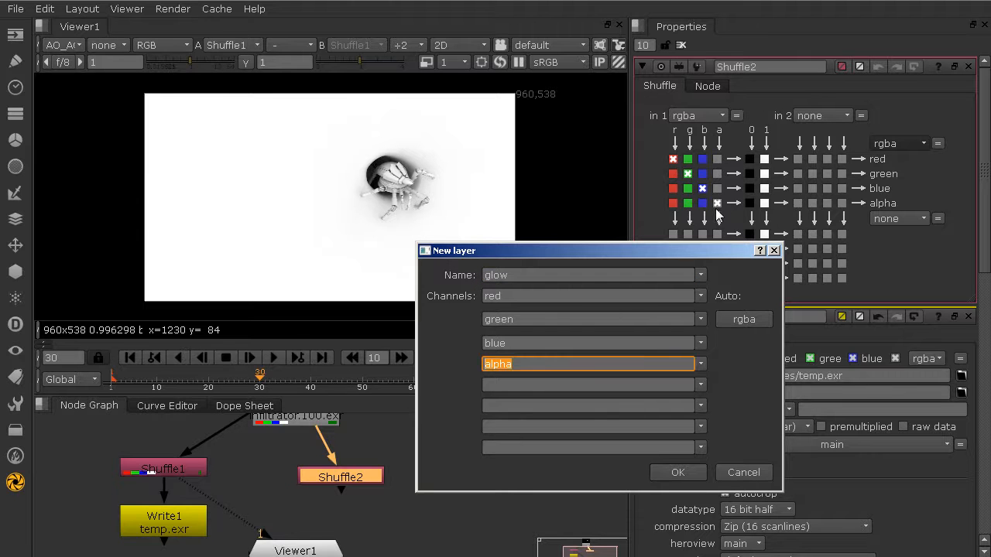
key("BackSpace")
left_click(676, 472)
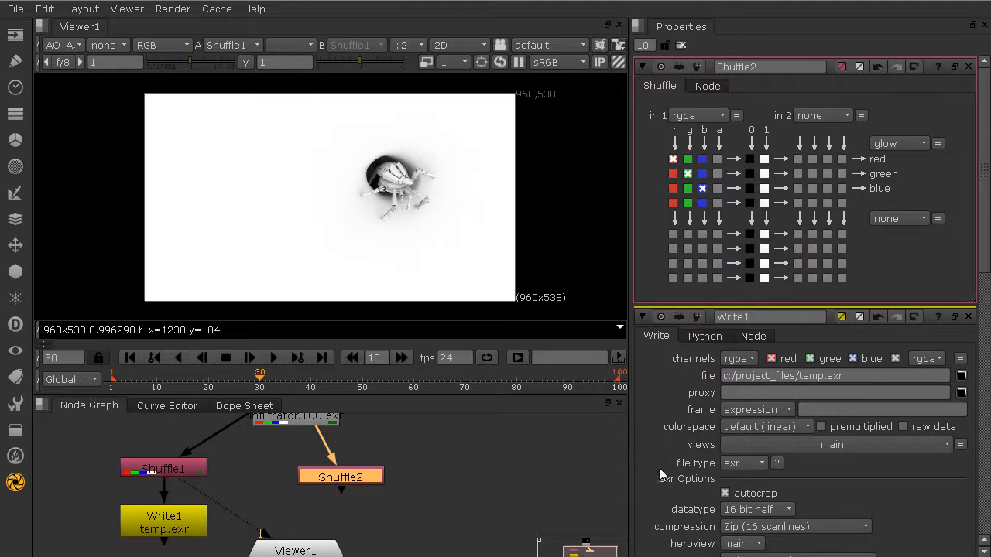
left_click(685, 116)
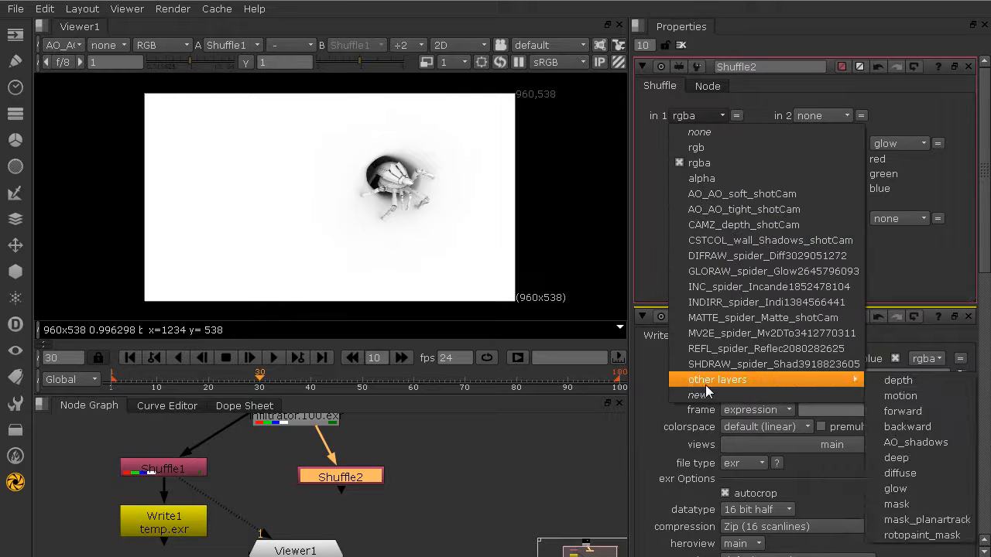
left_click(734, 271)
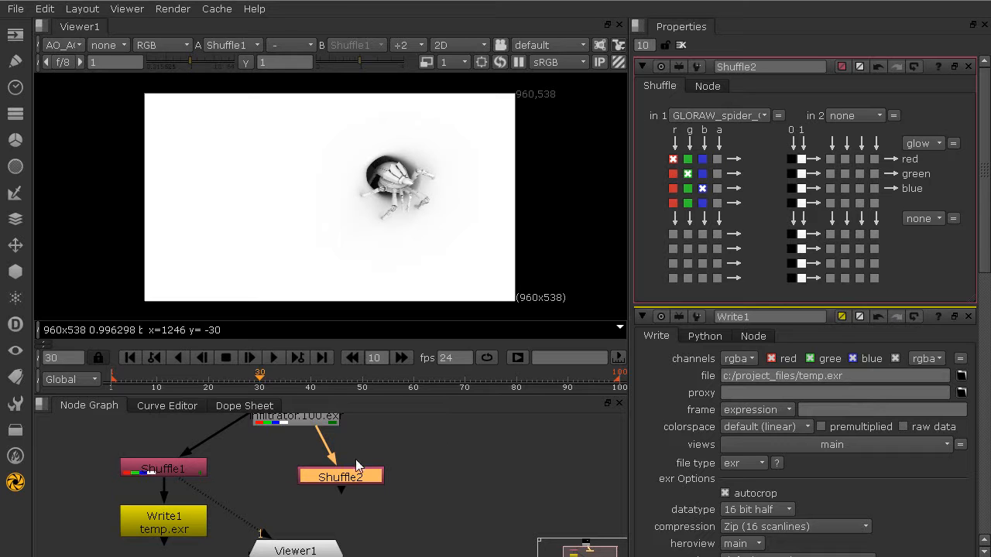
left_click_drag(356, 476, 417, 470)
key("2")
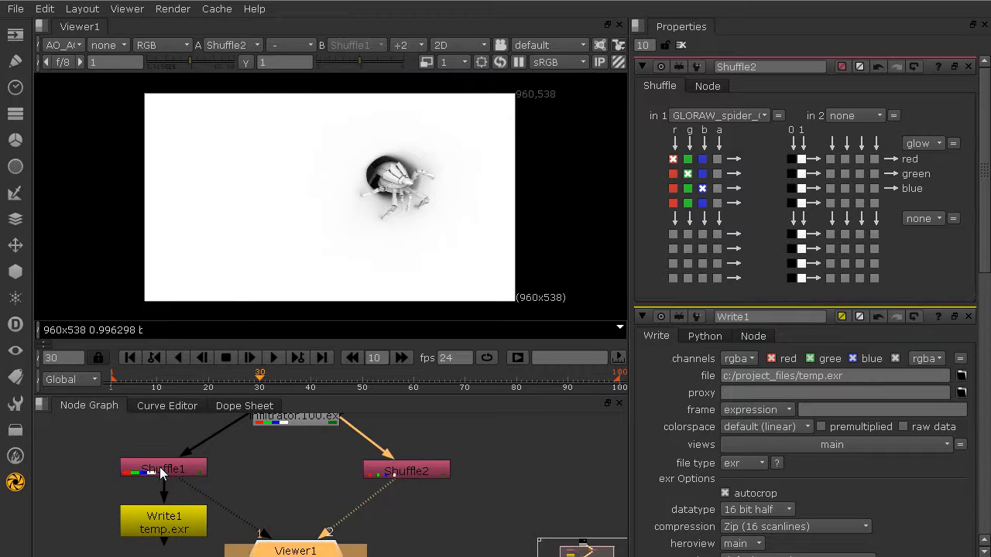
Move Shuffle1 down to just above Write1 and review its properties and available in 1 layers.
left_click_drag(169, 469, 165, 480)
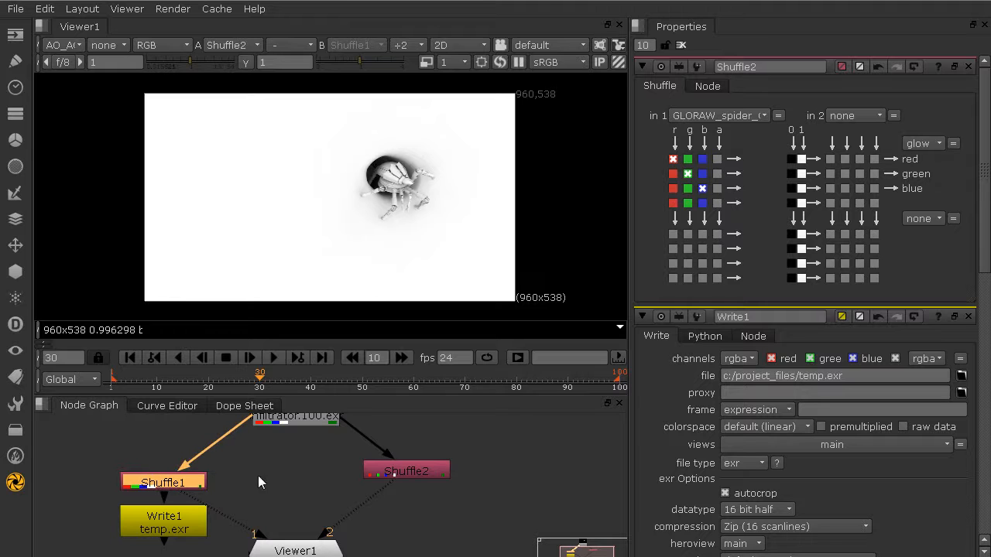
double_click(192, 483)
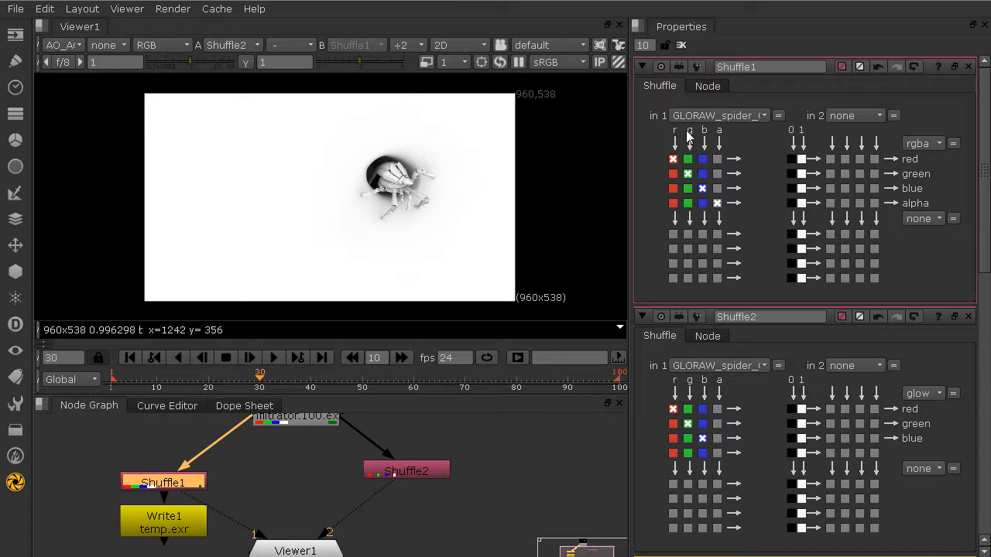
left_click(705, 116)
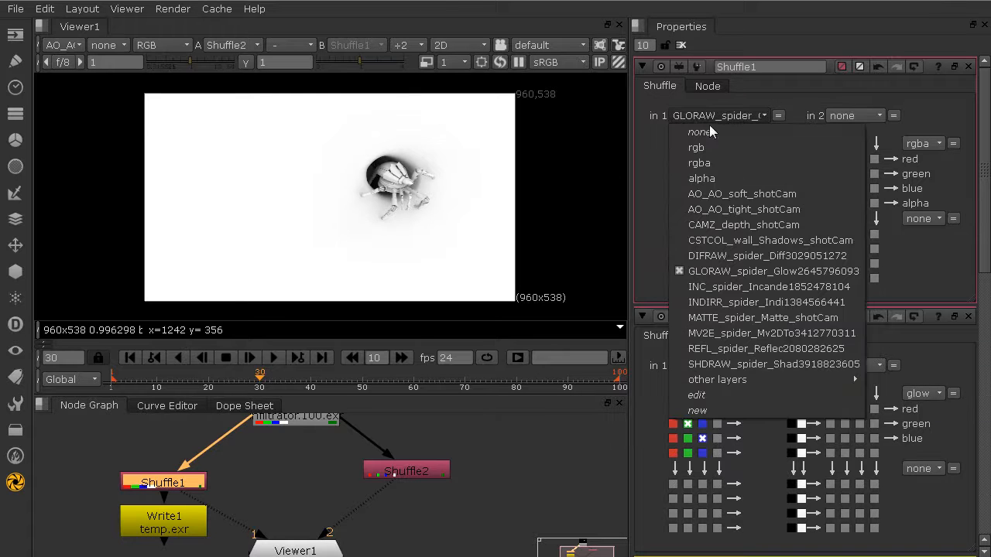
left_click(971, 264)
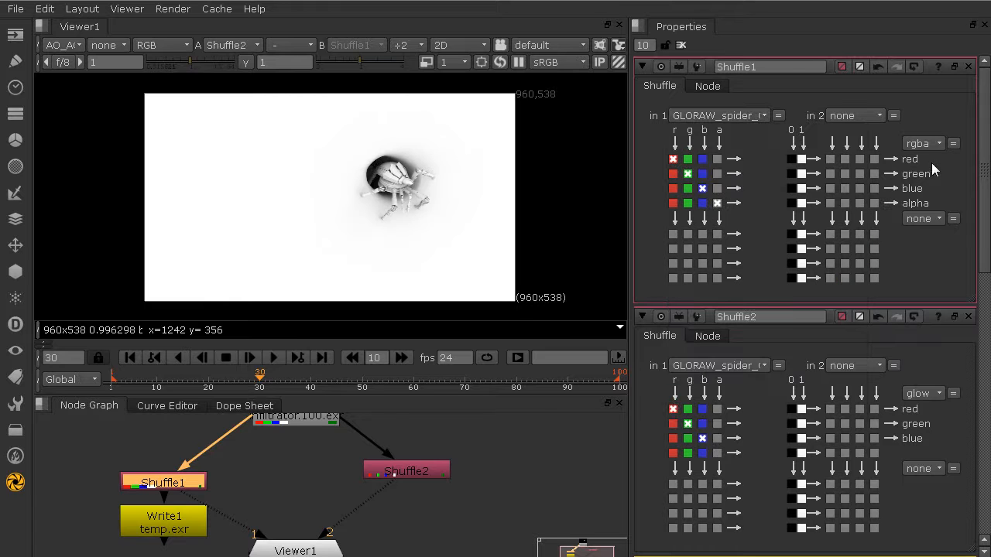
Set Write1's output file to c:/project_files/glow.%03d.exr and bring up Shuffle1's list of in 1 layers.
double_click(139, 526)
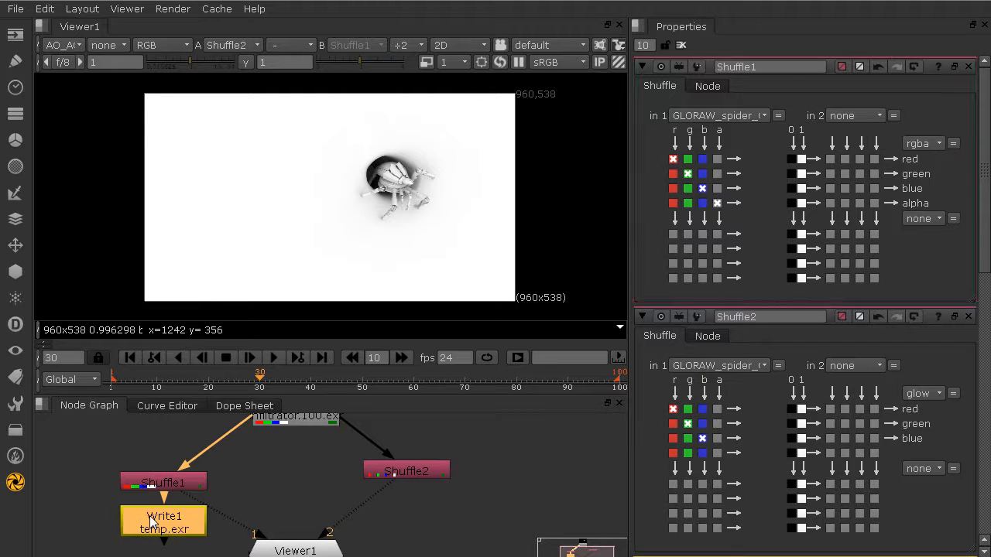
left_click_drag(800, 125, 825, 126)
type("glow")
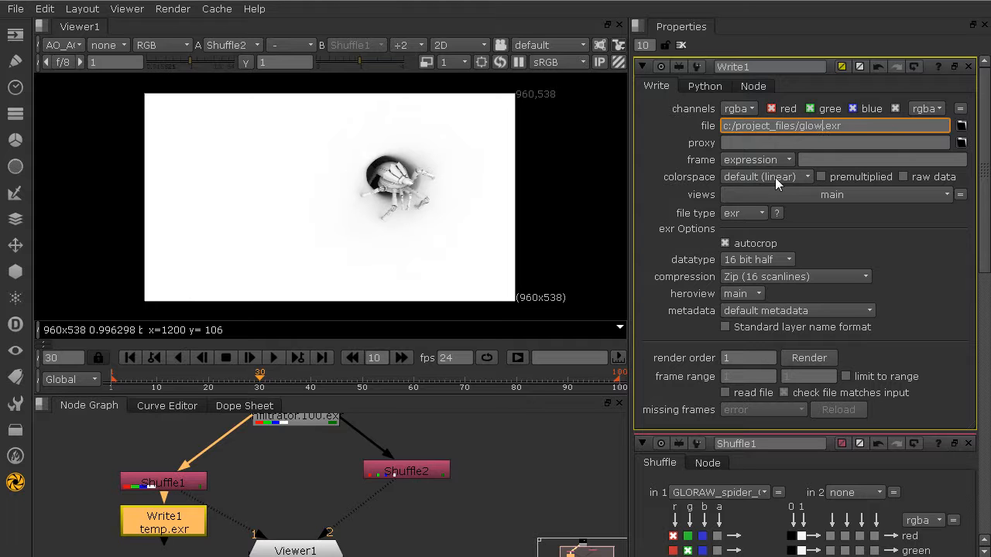
type(".%03d")
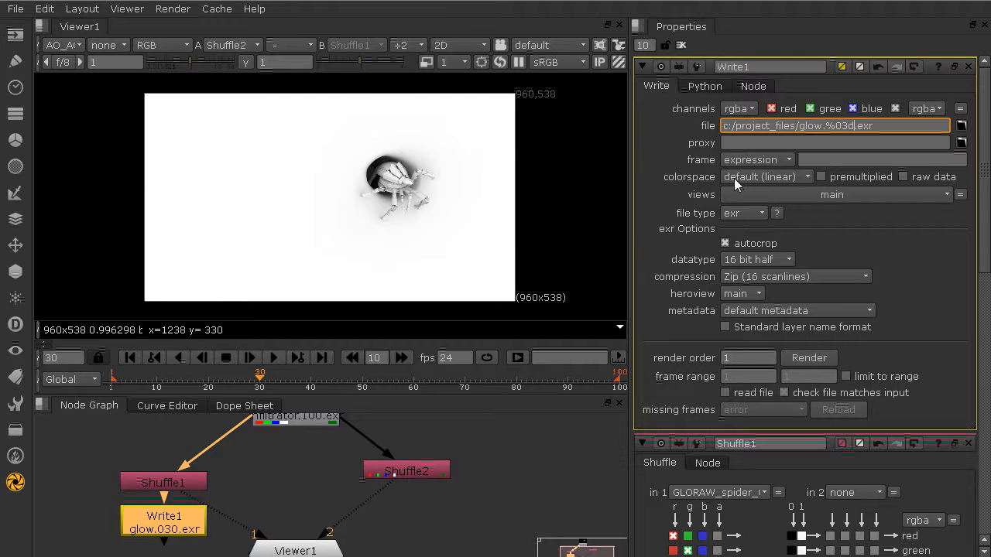
double_click(200, 481)
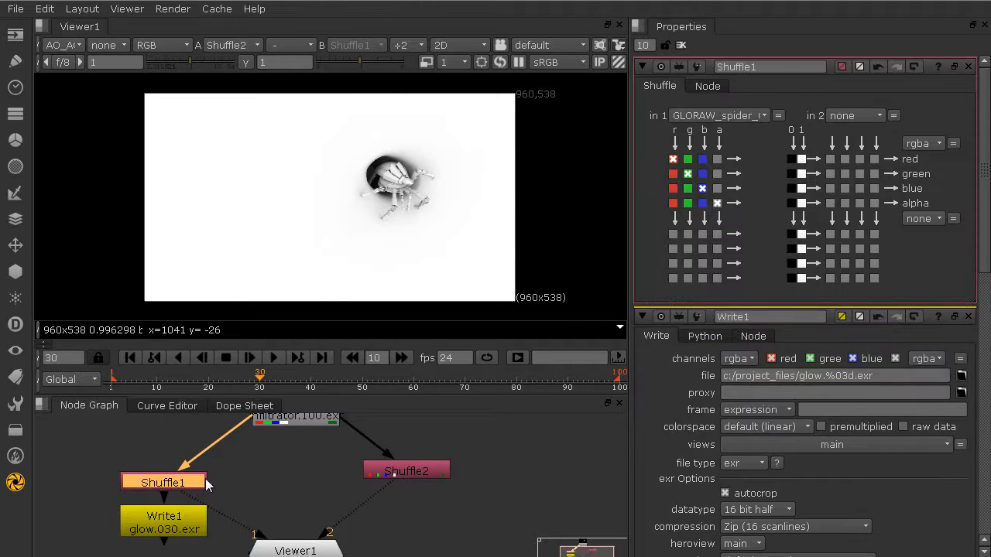
left_click(730, 117)
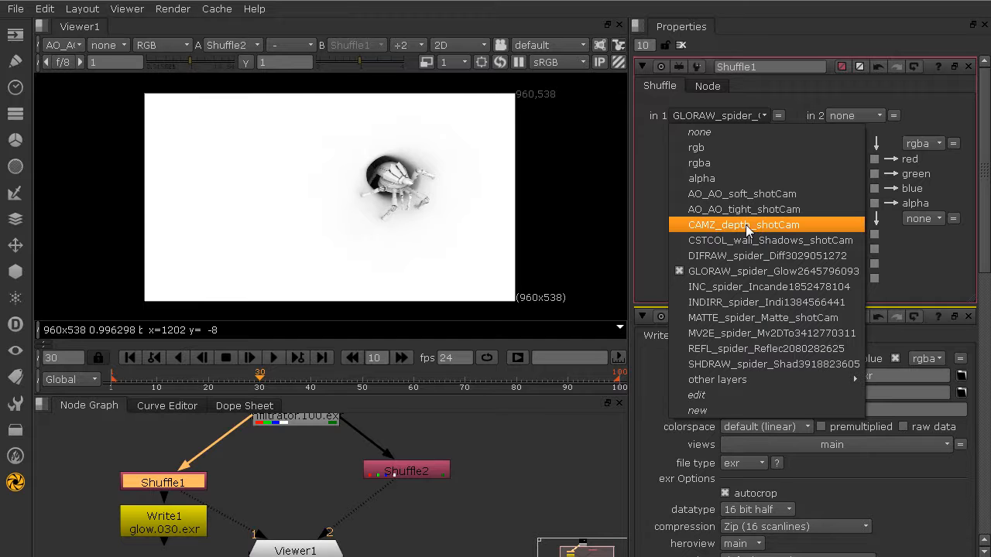
Shift Shuffle2 farther right, and add a third Shuffle node directly beneath Read1, connected to viewer input 1.
left_click_drag(406, 471, 464, 454)
left_click(276, 474)
key("Tab")
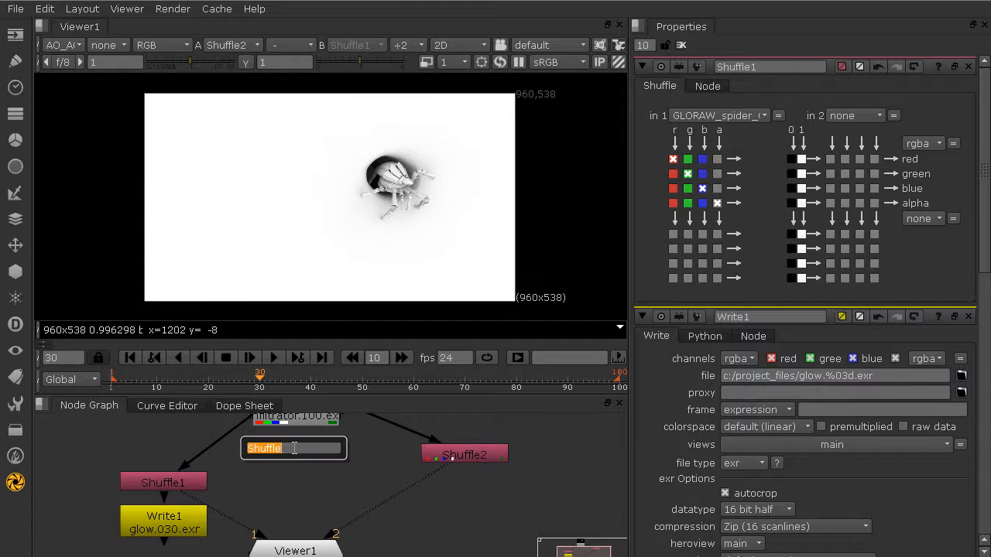
key("Return")
left_click_drag(286, 460, 294, 414)
left_click_drag(302, 486, 316, 485)
key("1")
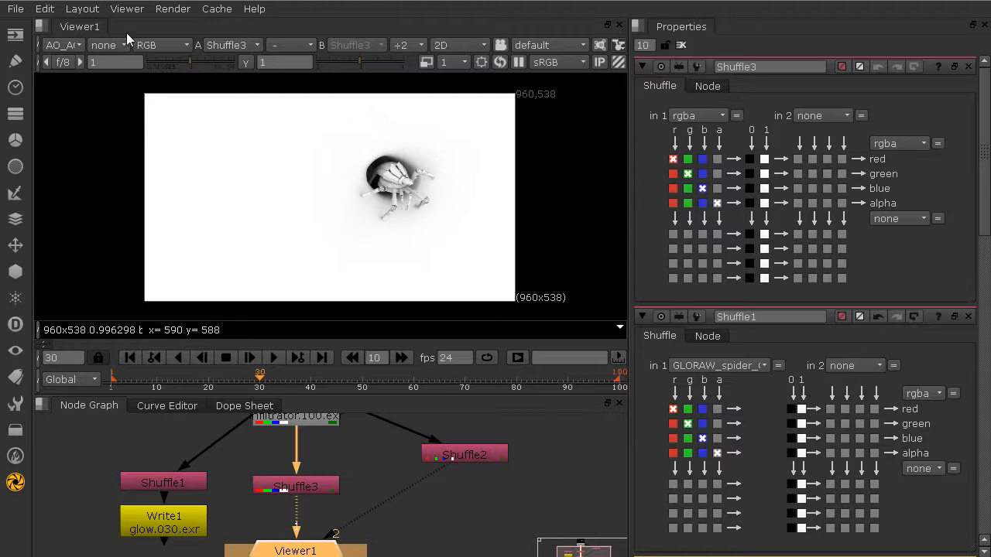
Show the AO_AO_soft_shotCam layer close up on the spider and compare its red, green and blue channels.
left_click(73, 46)
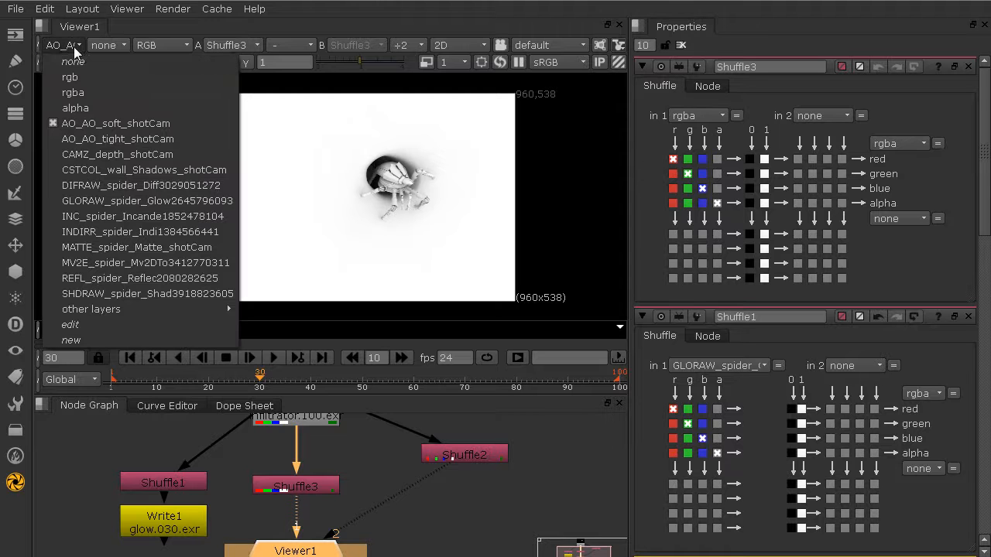
left_click(108, 124)
scroll(377, 132, "up", 4)
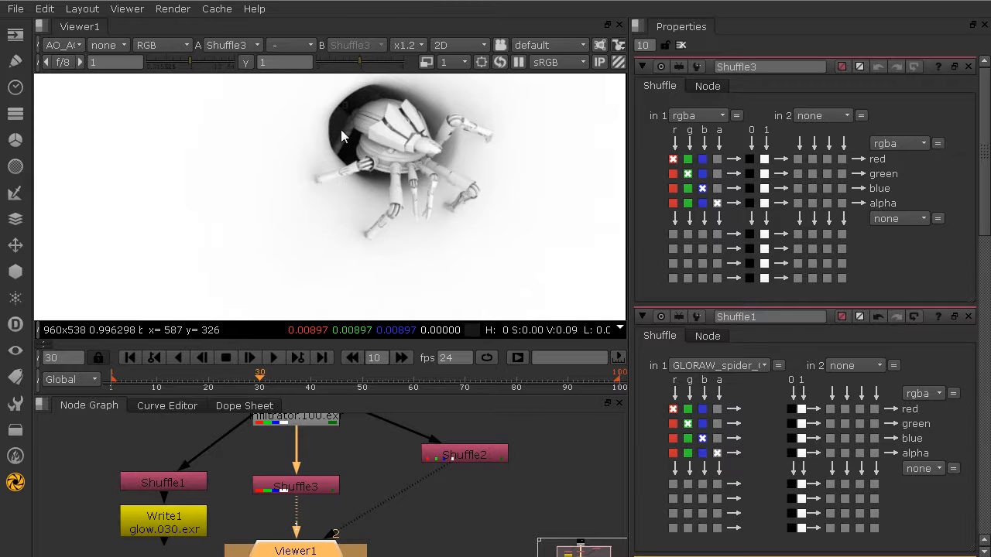
middle_click_drag(333, 132, 329, 185)
key("r")
key("g")
key("space")
key("space")
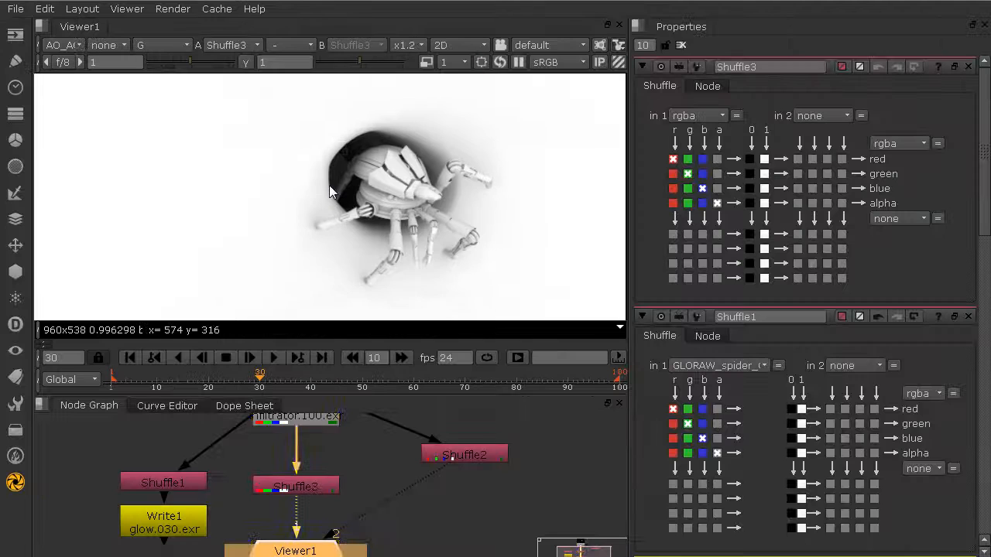
key("b")
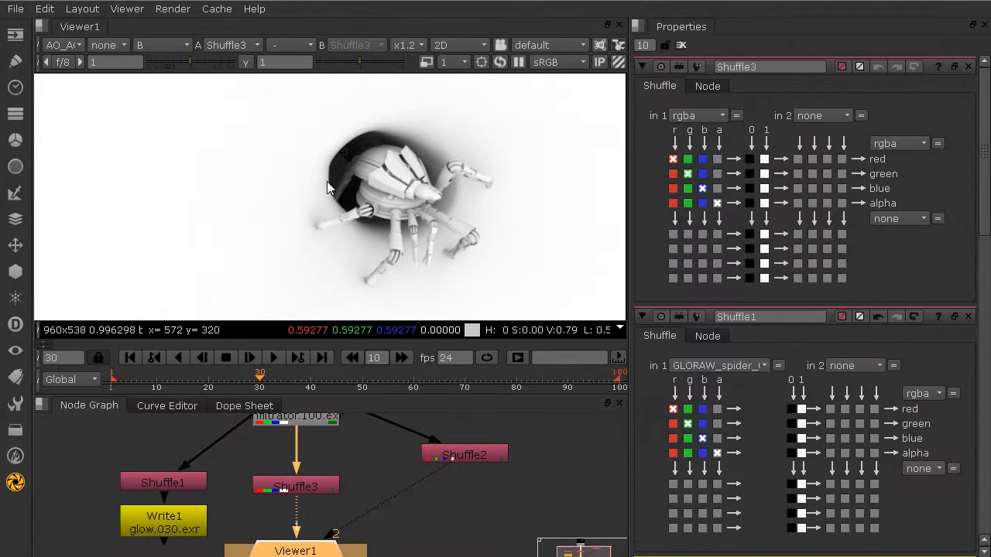
key("r")
Show the AO_AO_tight_shotCam layer and compare its individual color channels, ending on red.
left_click(67, 45)
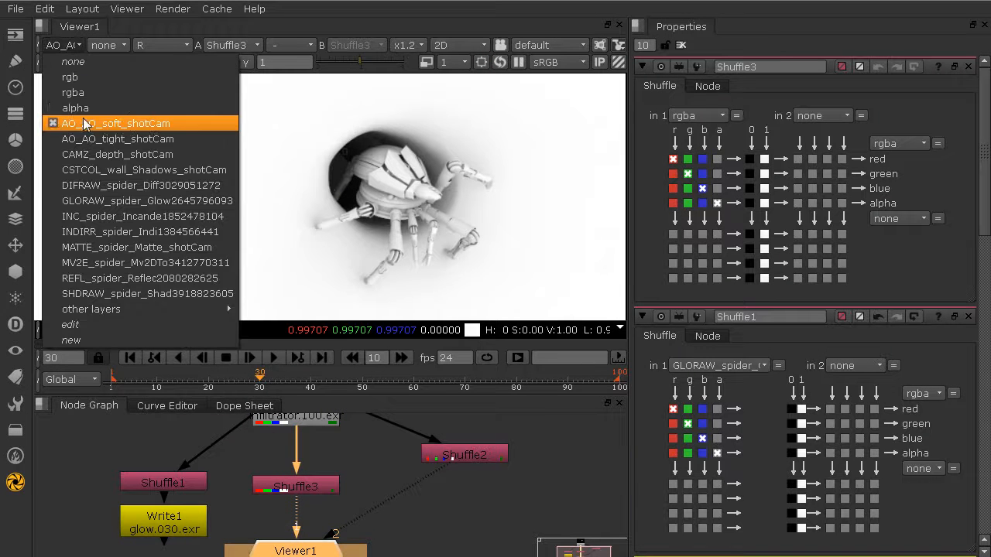
left_click(85, 139)
key("b")
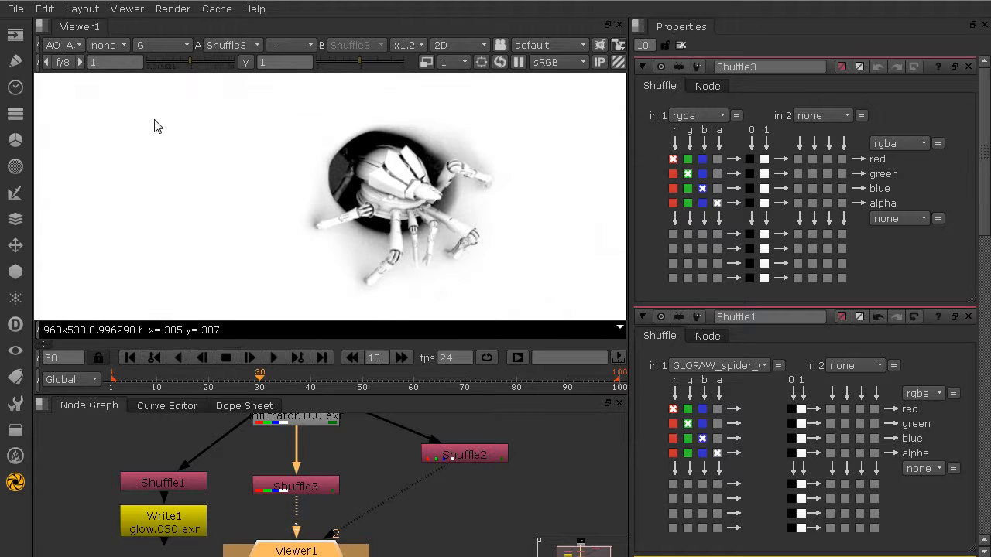
key("r")
Examine the CAMZ_depth_shotCam and CSTCOL_wall_Shadows_shotCam layers in the viewer's red channel.
left_click(67, 45)
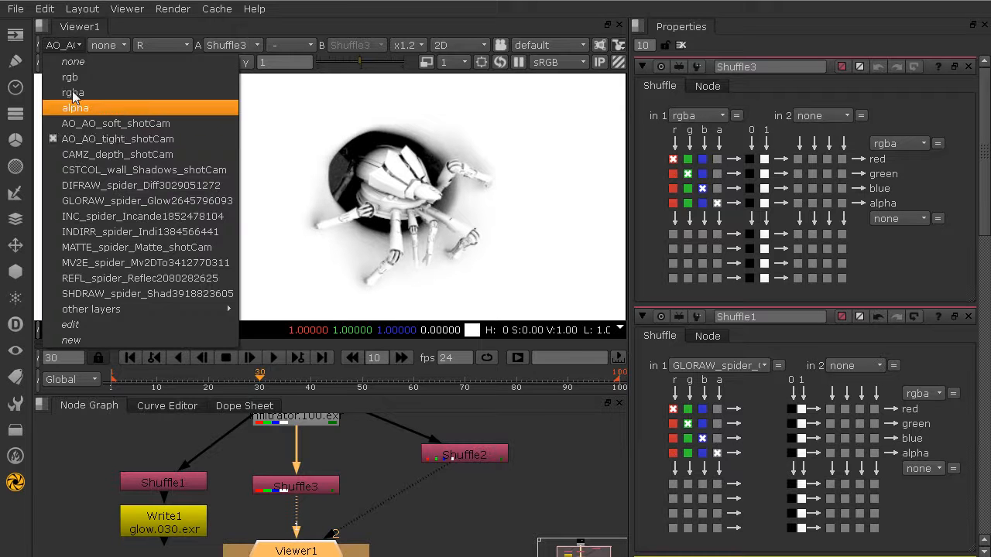
left_click(85, 155)
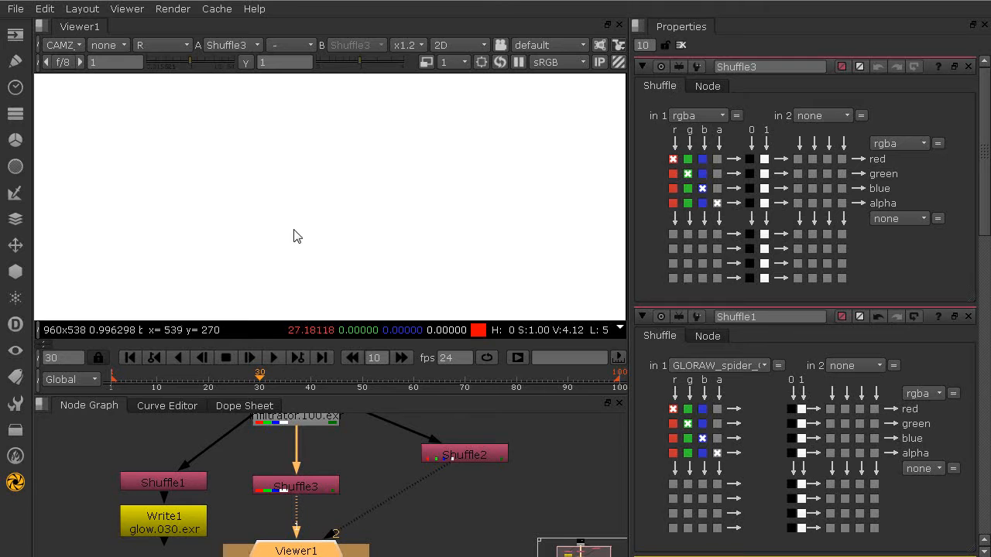
left_click(70, 45)
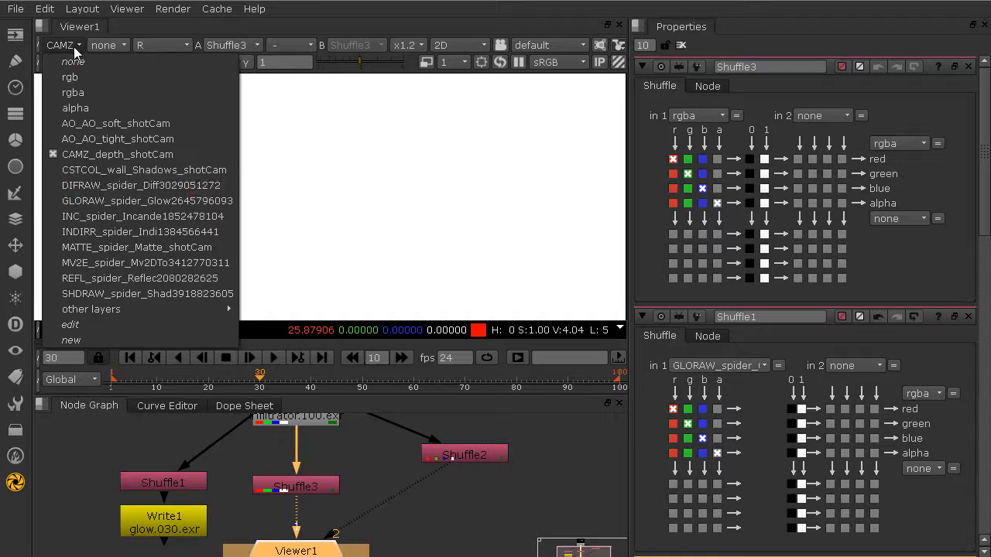
left_click(112, 171)
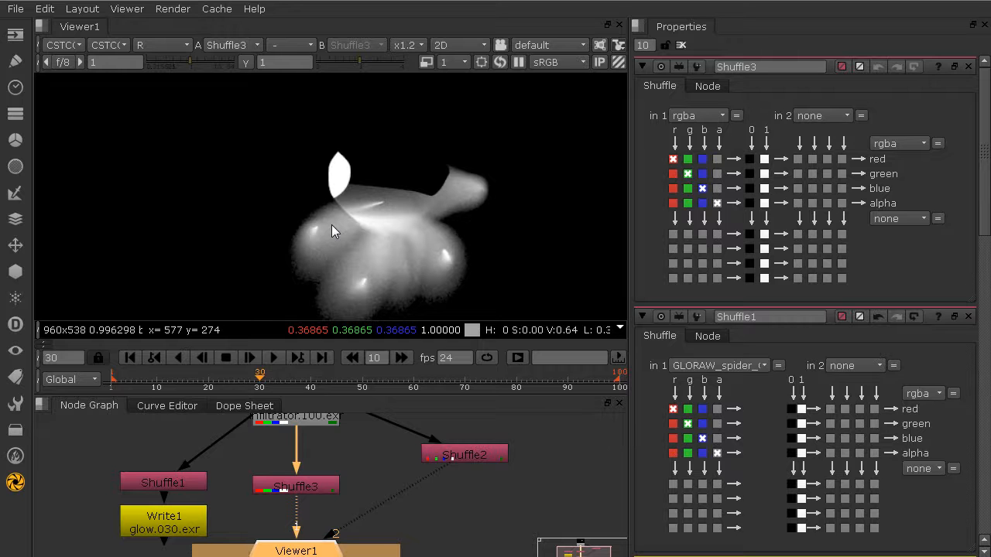
left_click(68, 46)
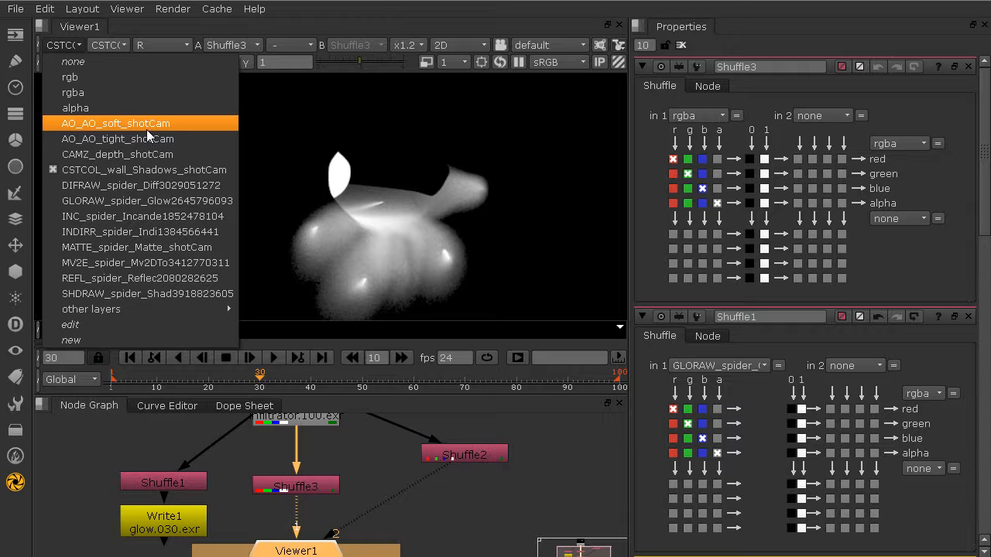
Move Shuffle3 up, set in 1 to AO_AO_soft_shotCam and in 2 to AO_AO_tight_shotCam, and route in 2's green channel to the green output.
left_click(289, 493)
left_click_drag(288, 493, 289, 469)
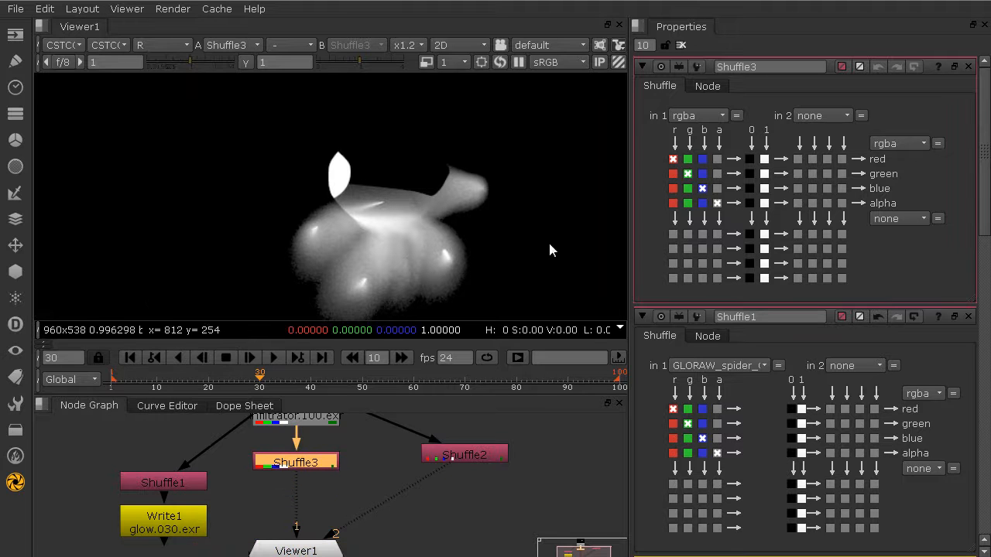
left_click(700, 117)
left_click(730, 193)
left_click(828, 115)
left_click(898, 209)
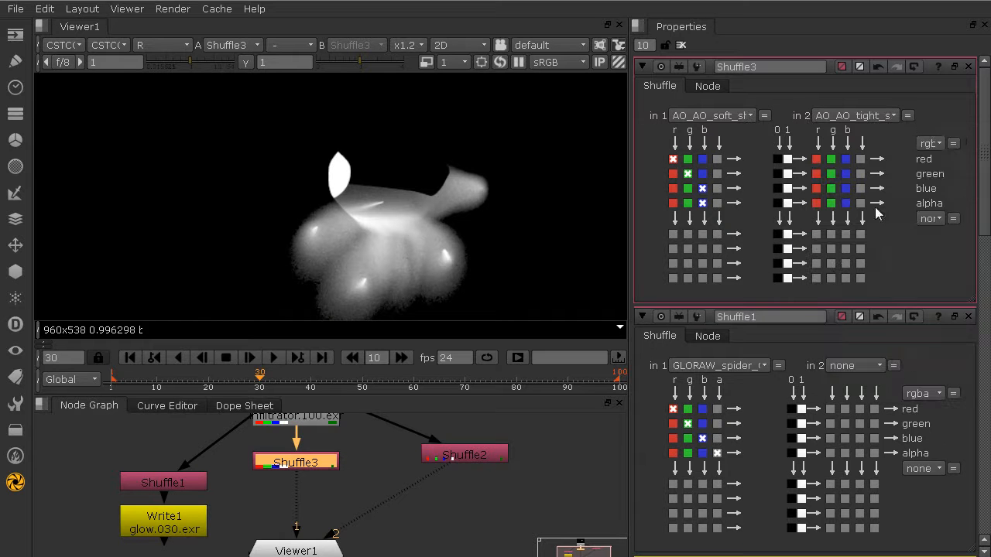
left_click(830, 172)
Add a Shuffle4 node below Shuffle3, set in 2 to CSTCOL_wall_Shadows_shotCam, and route its blue channel to the blue output.
left_click_drag(283, 466, 283, 458)
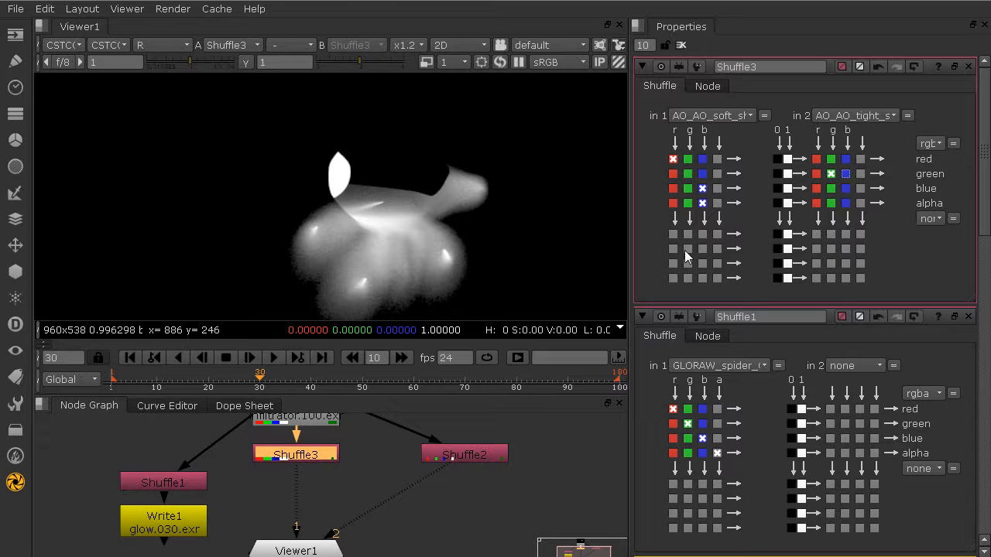
key("Tab")
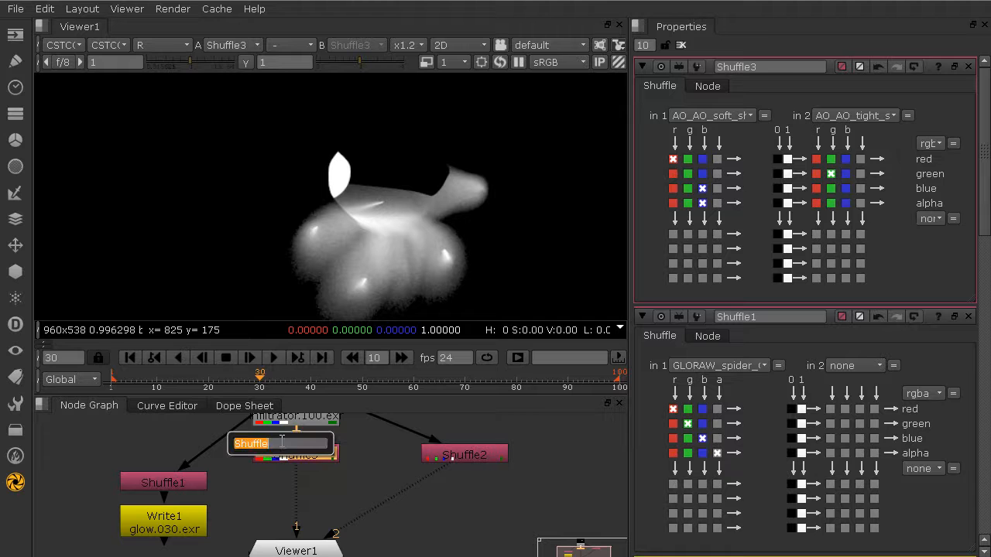
key("Return")
left_click(704, 115)
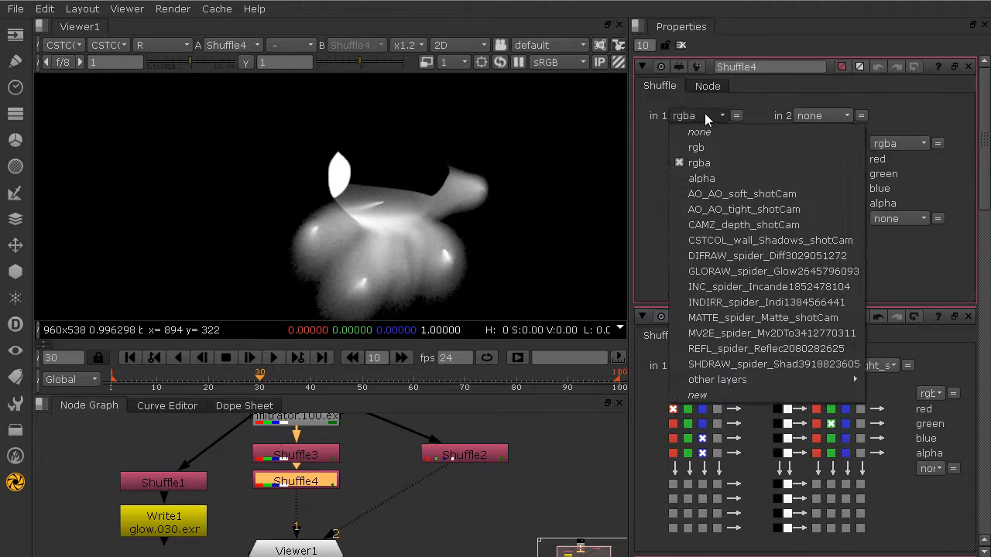
left_click(704, 117)
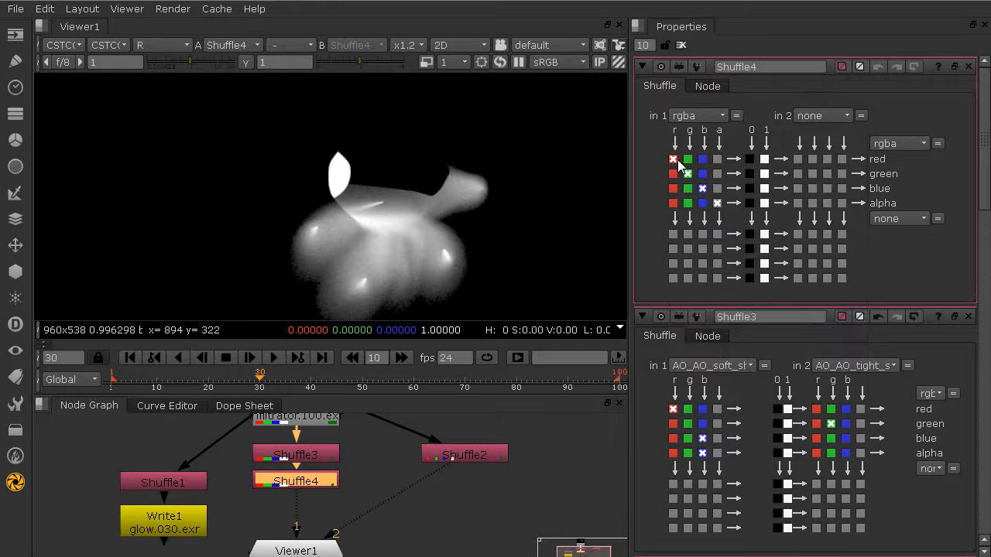
left_click(828, 116)
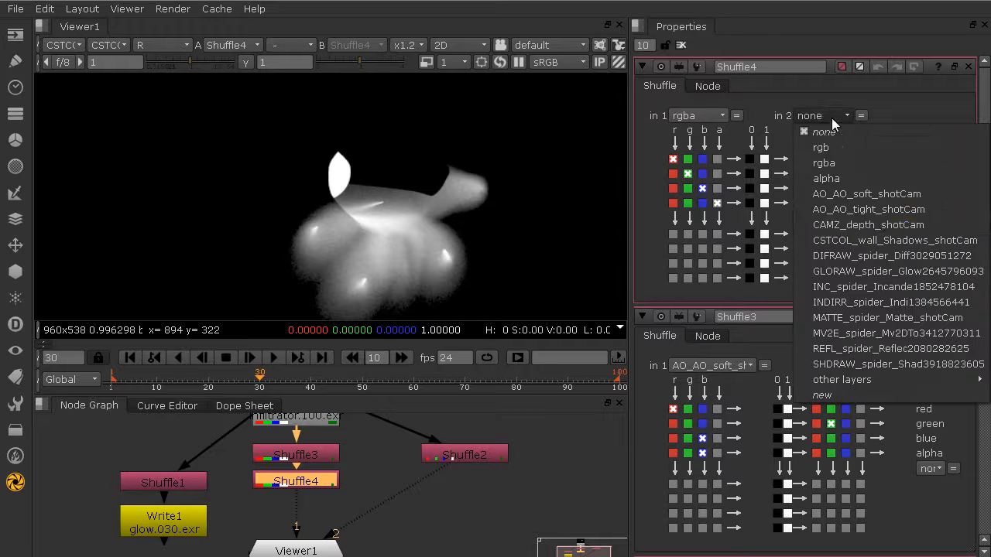
left_click(840, 239)
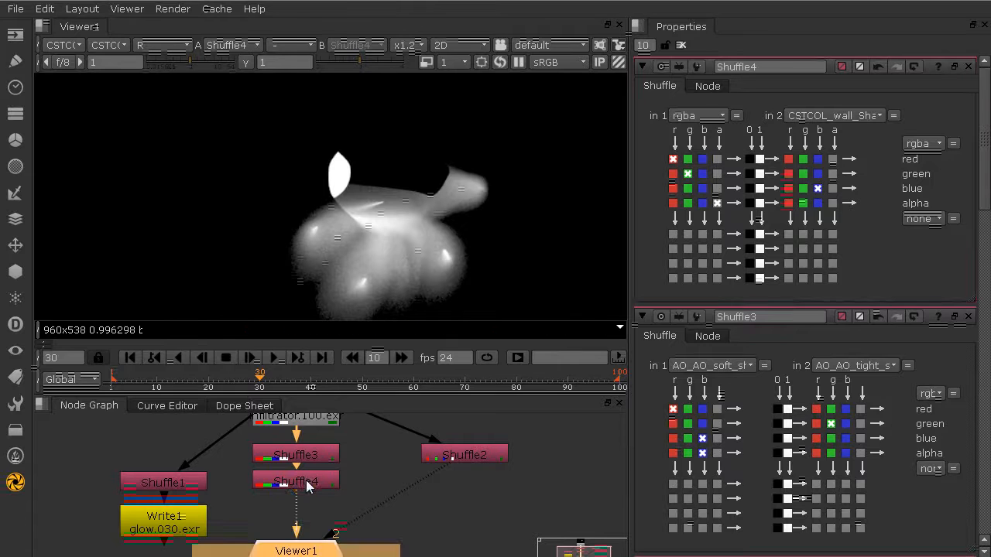
Show the rgba layer of Shuffle4 close up on the spider and compare its packed red, green and blue channels.
key("r")
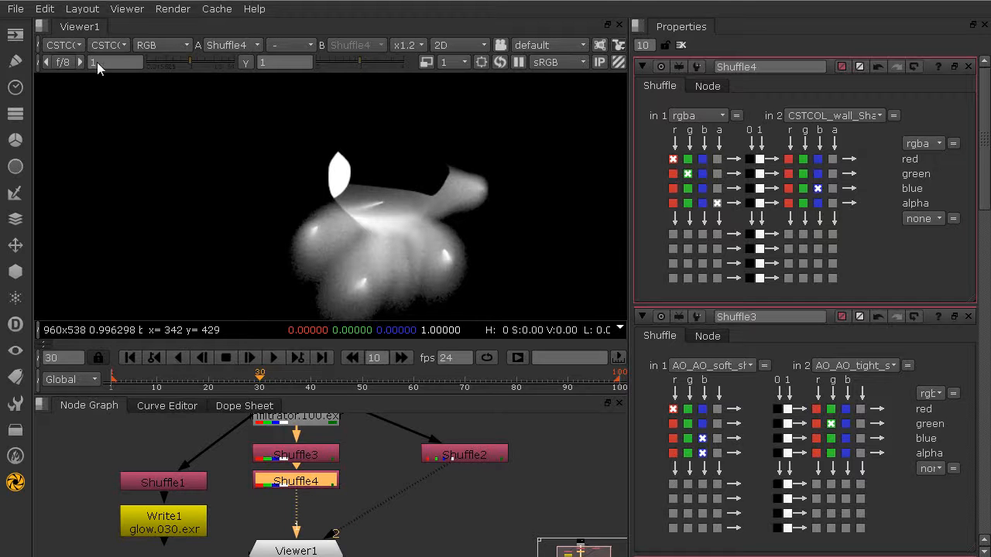
left_click(65, 45)
left_click(72, 93)
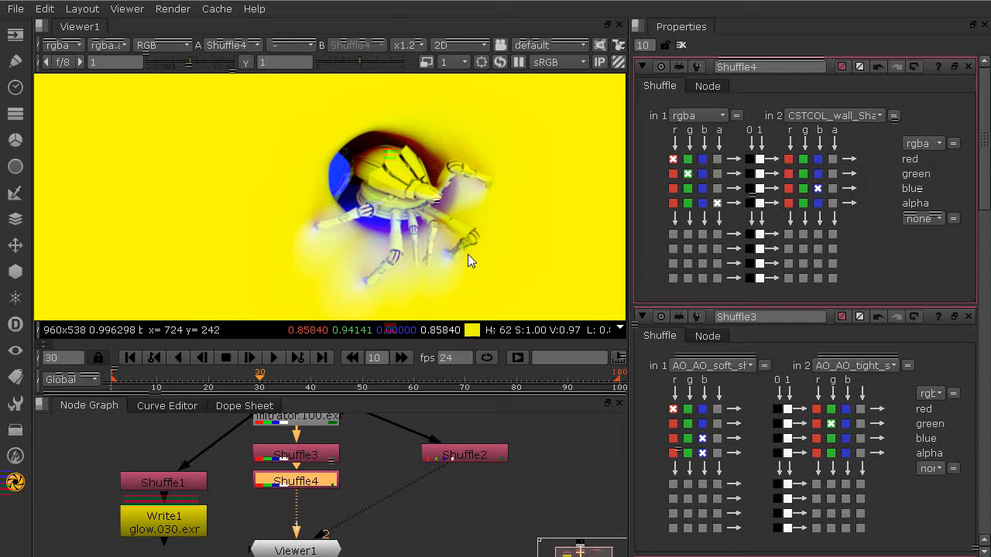
key("r")
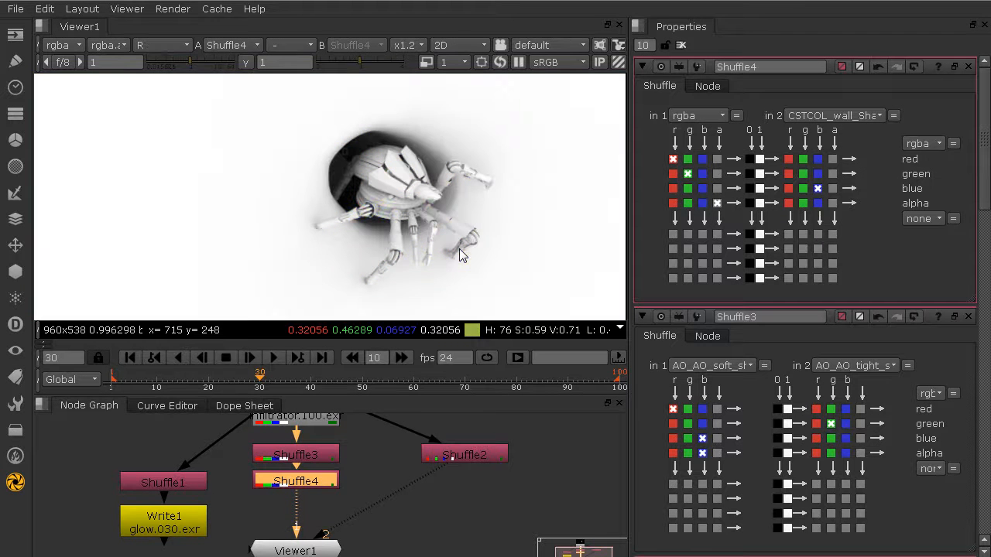
scroll(446, 234, "up", 1)
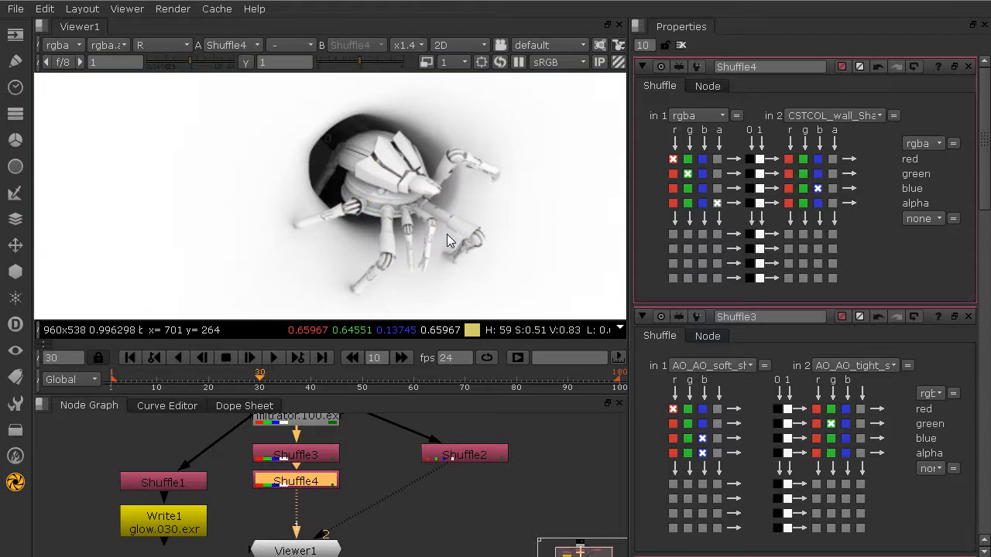
key("g")
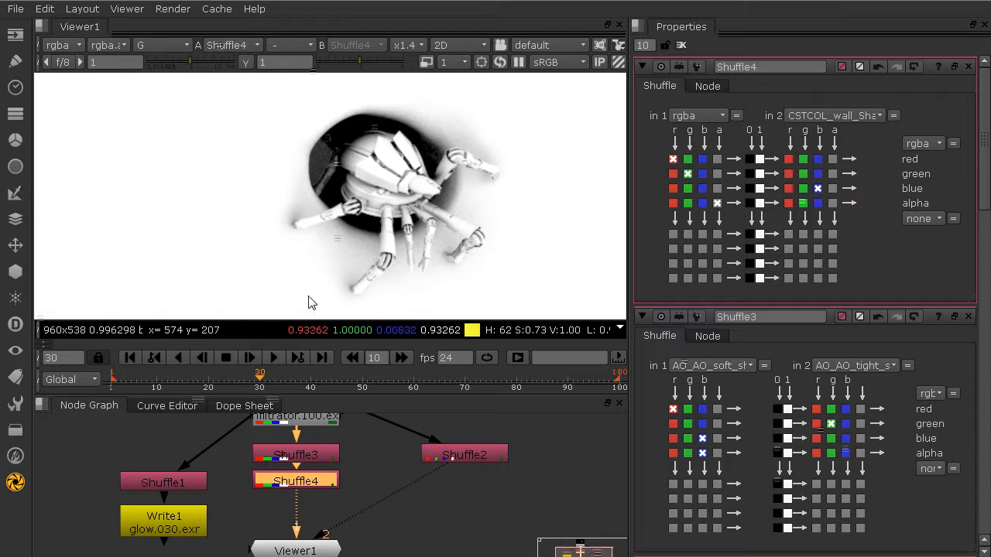
key("b")
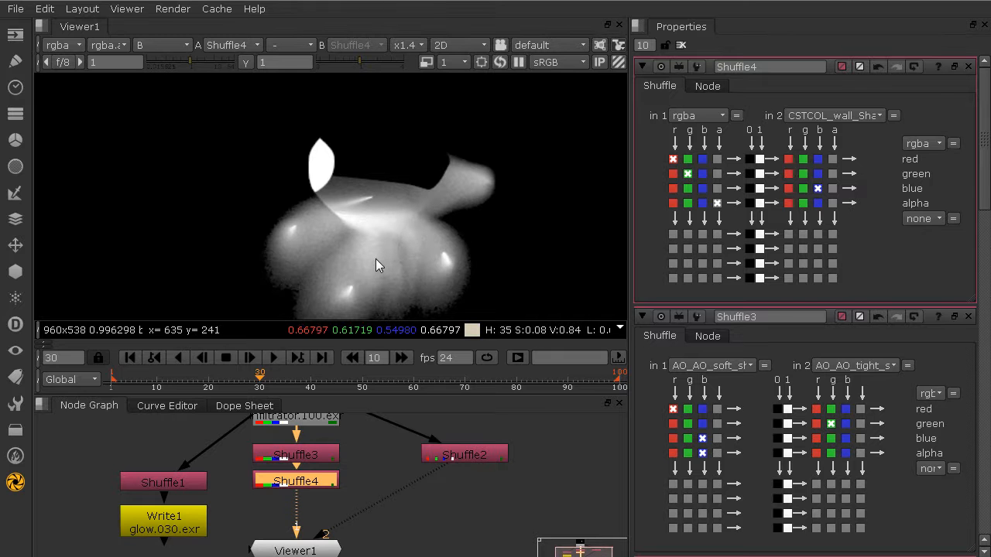
key("b")
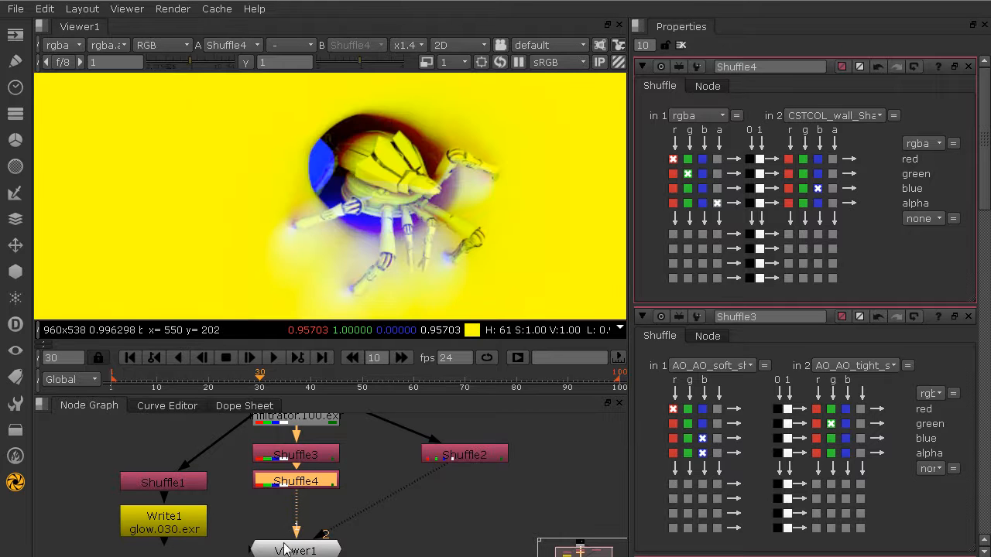
Add a Shuffle5 node between Shuffle4 and Viewer1.
middle_click_drag(247, 525, 257, 513)
key("Tab")
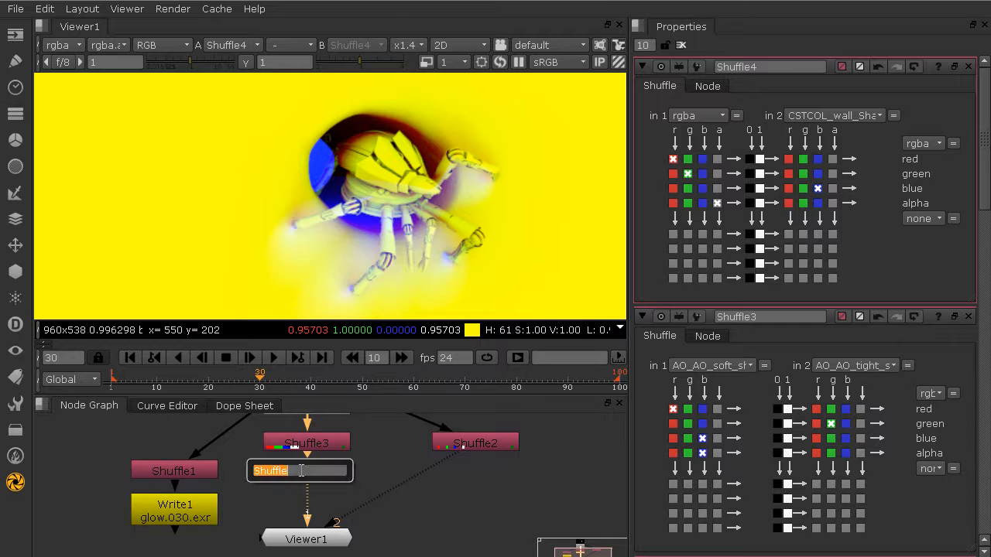
key("Return")
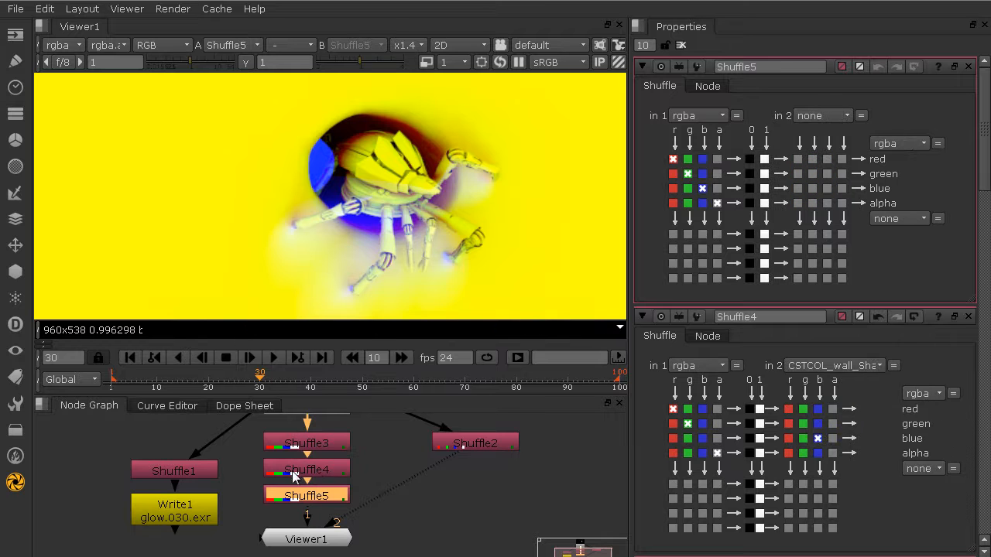
left_click(699, 116)
left_click(709, 226)
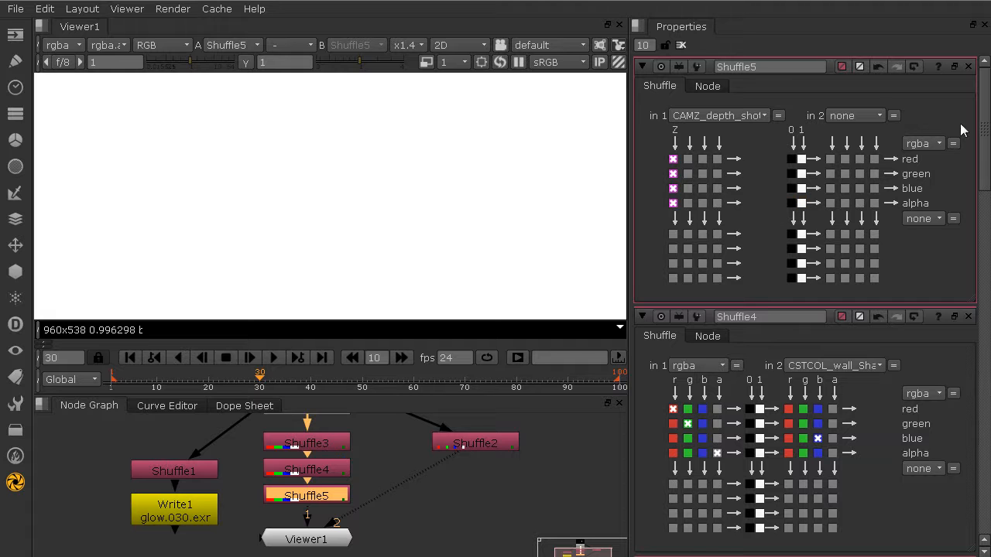
left_click(715, 114)
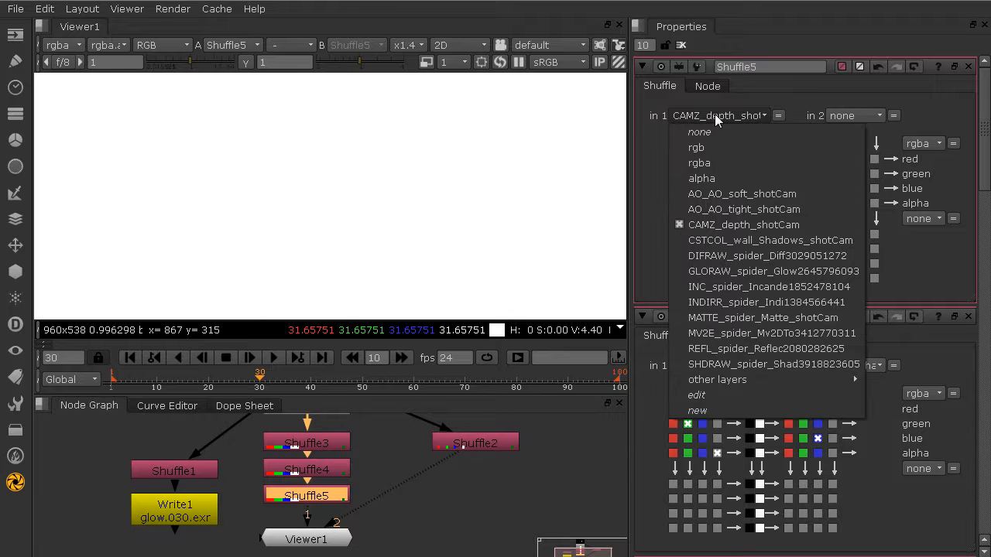
left_click(715, 163)
Set in 2 of Shuffle5 to CAMZ_depth_shotCam and route its Z channel to the alpha output.
left_click(822, 115)
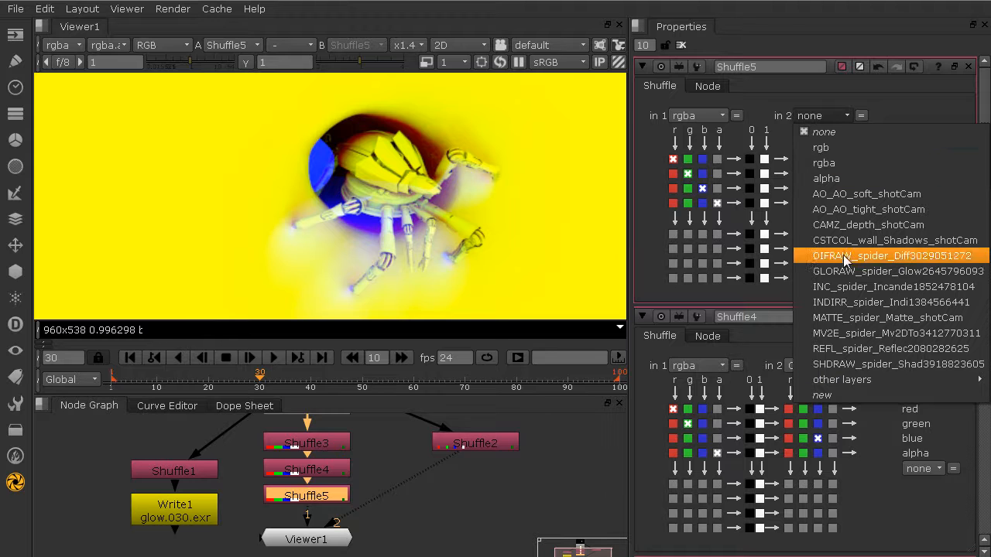
left_click(849, 225)
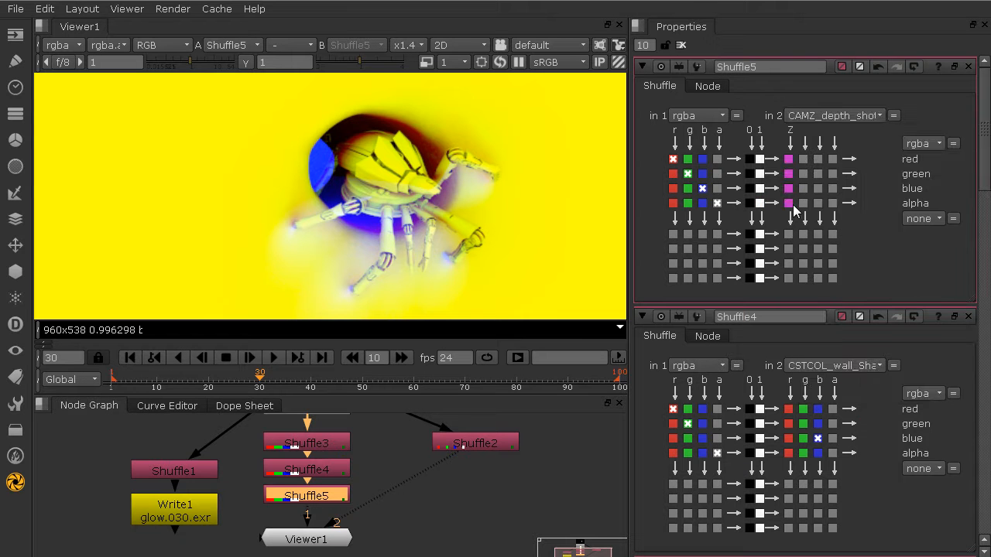
left_click(789, 204)
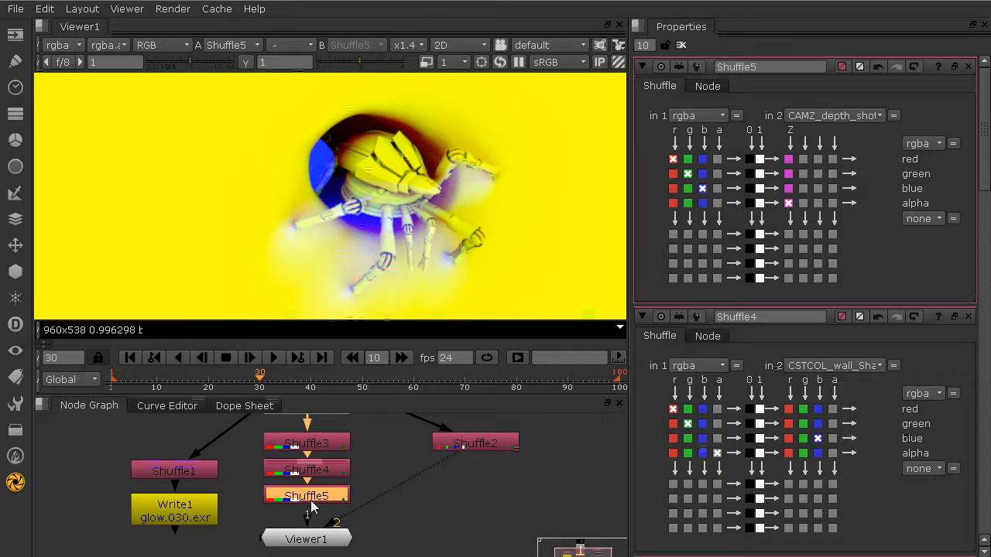
Move the Viewer1 node further down to leave space below Shuffle5.
middle_click_drag(307, 528, 325, 454)
left_click_drag(325, 467, 326, 549)
middle_click_drag(301, 453, 301, 478)
left_click(316, 451)
left_click(319, 455)
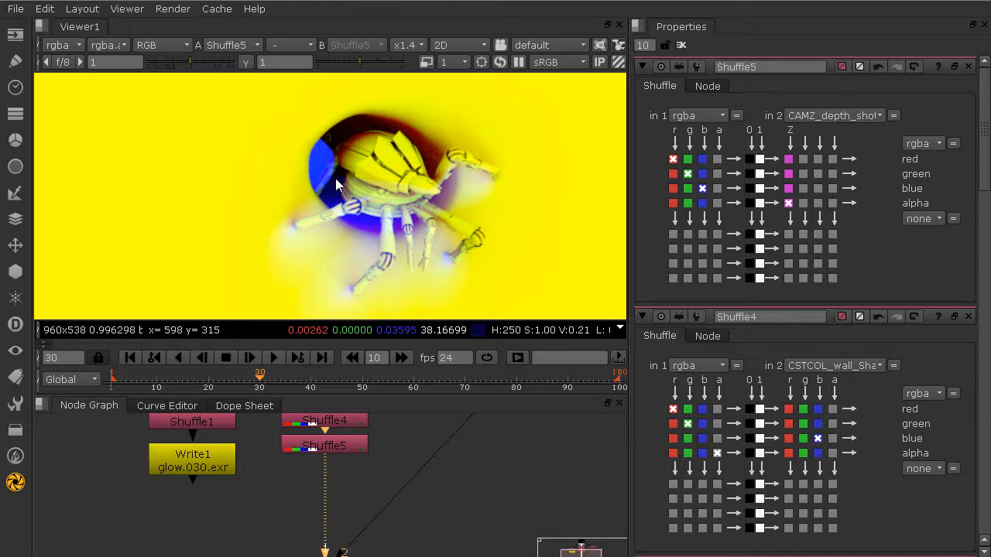
Inspect the red, green, blue and alpha channels of Shuffle5 one by one, ending on the full RGB view.
key("r")
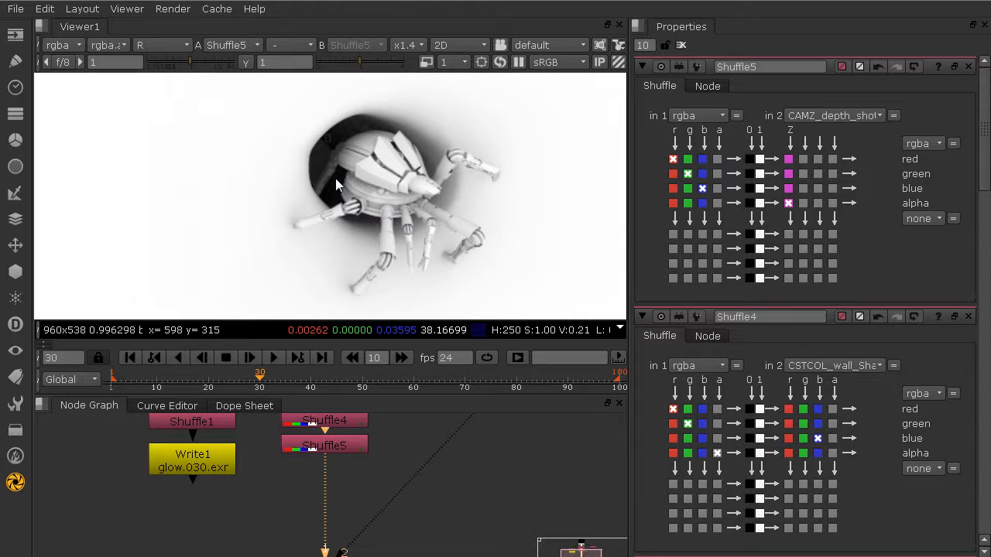
key("g")
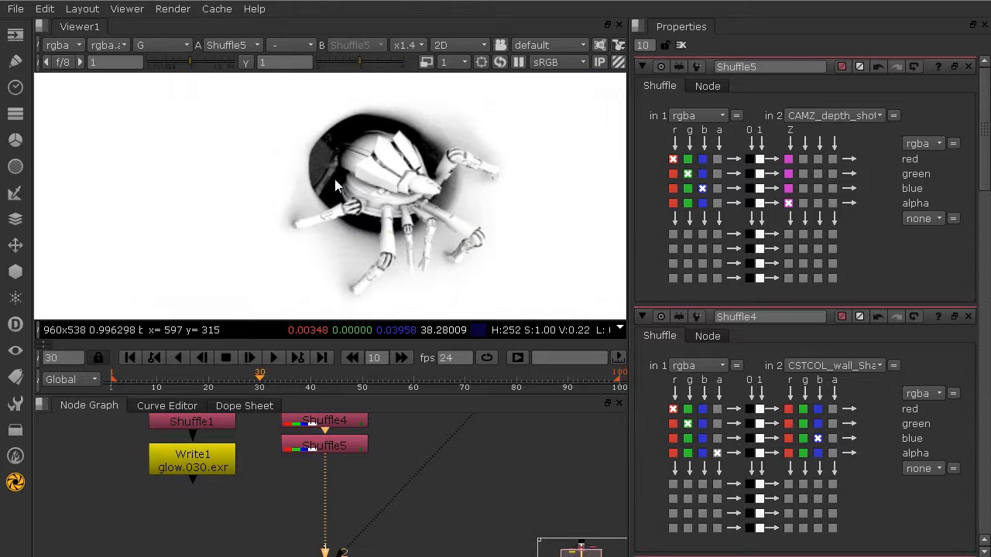
key("b")
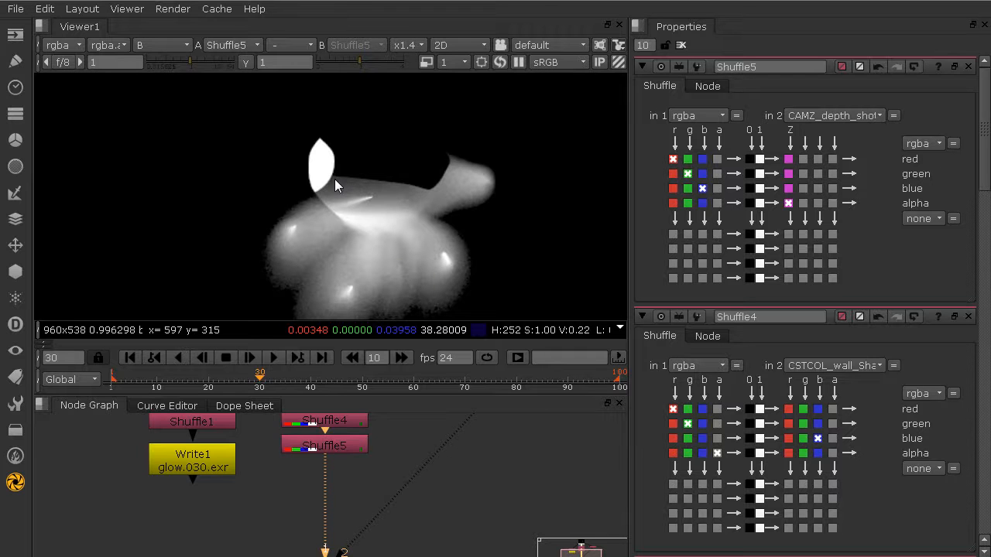
key("a")
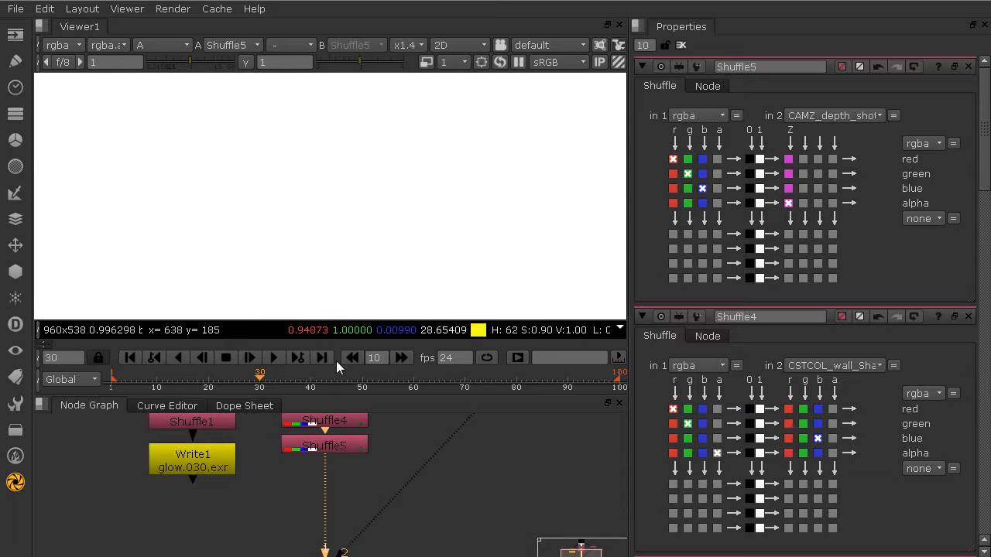
key("a")
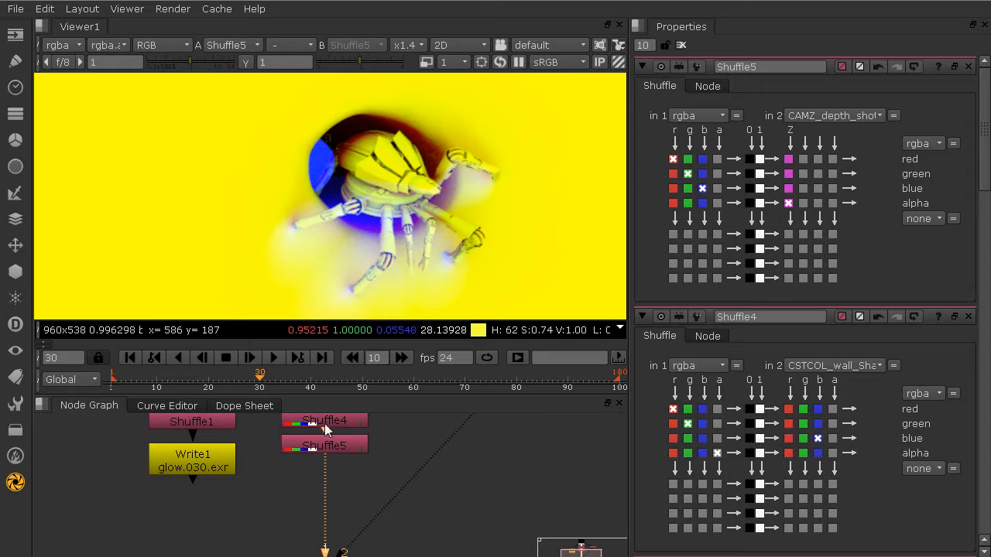
View the Read1 node directly, showing its AO_AO_soft_shotCam layer and ending on its rgb layer.
middle_click_drag(389, 440, 372, 504)
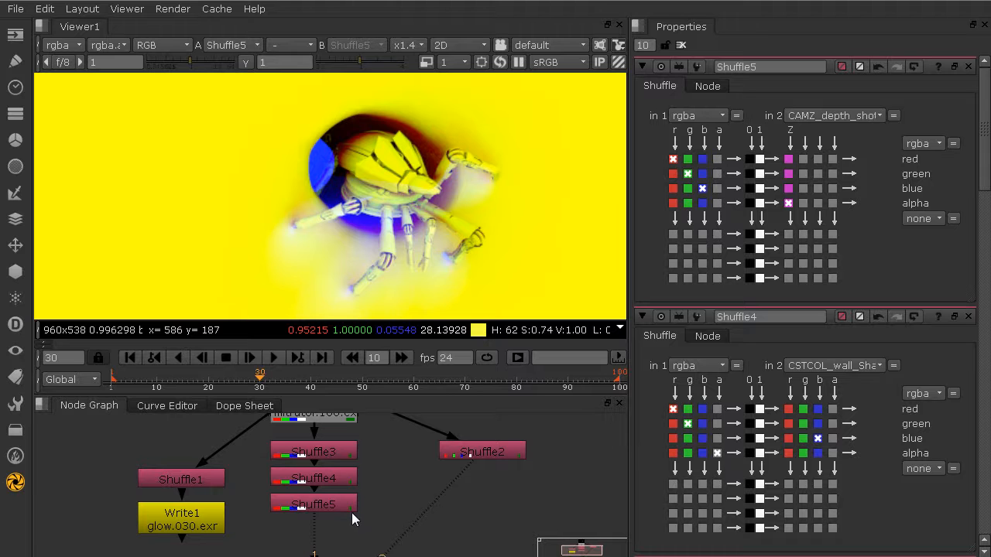
left_click(317, 422)
key("1")
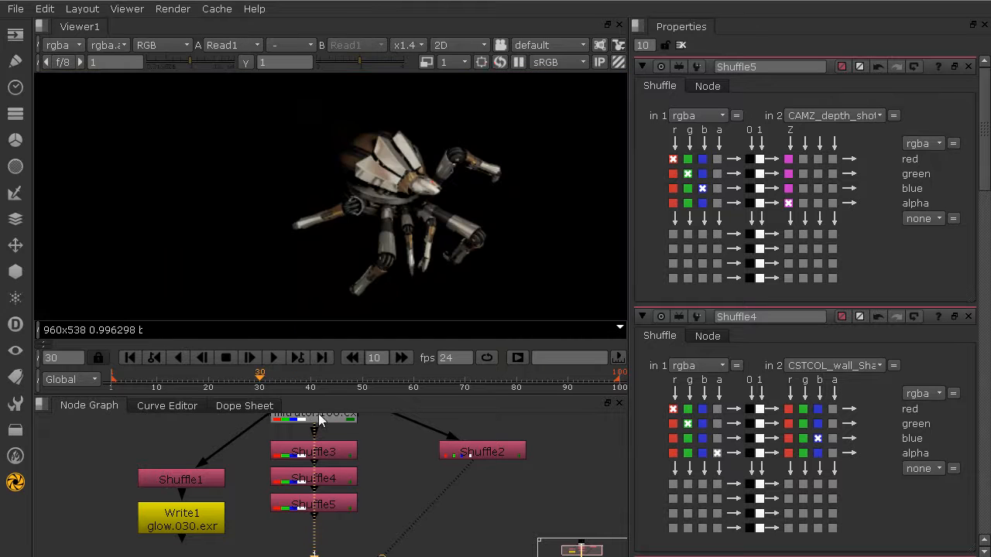
left_click(61, 45)
left_click(91, 124)
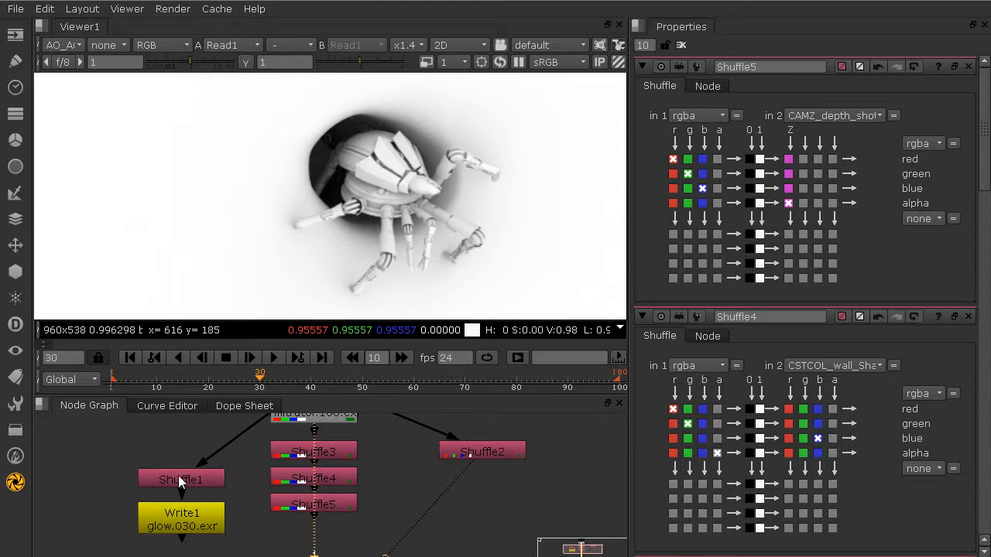
middle_click_drag(188, 475, 191, 522)
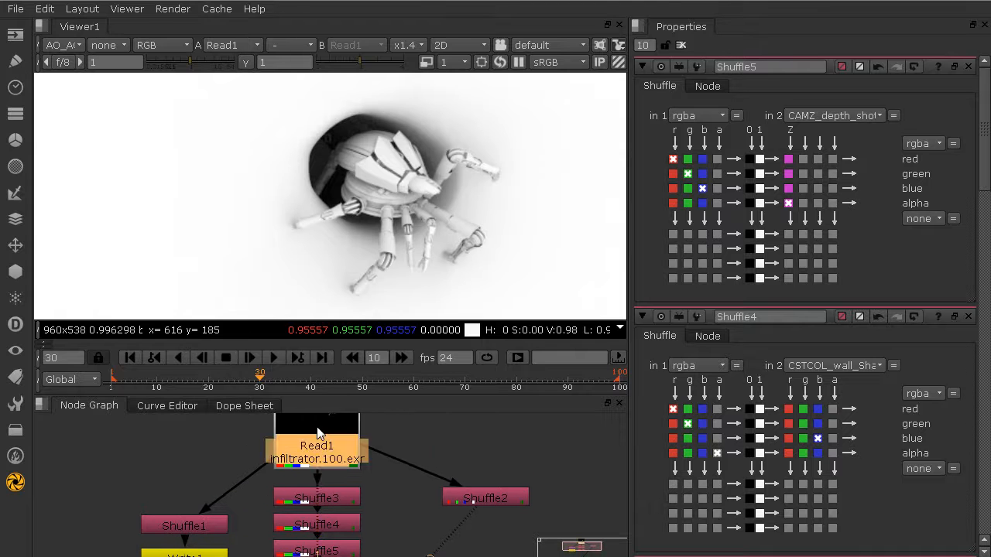
left_click(72, 45)
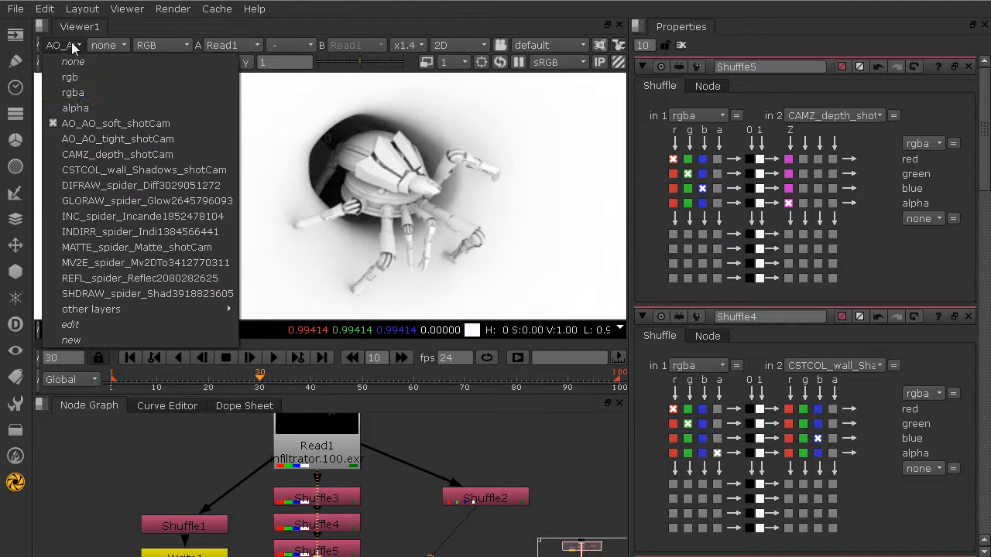
left_click(80, 92)
left_click(67, 47)
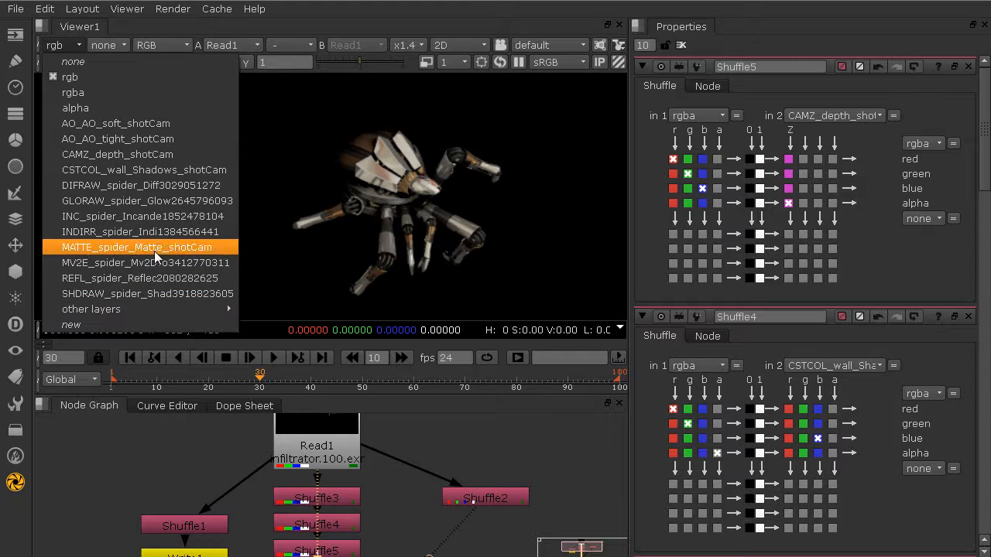
left_click(168, 216)
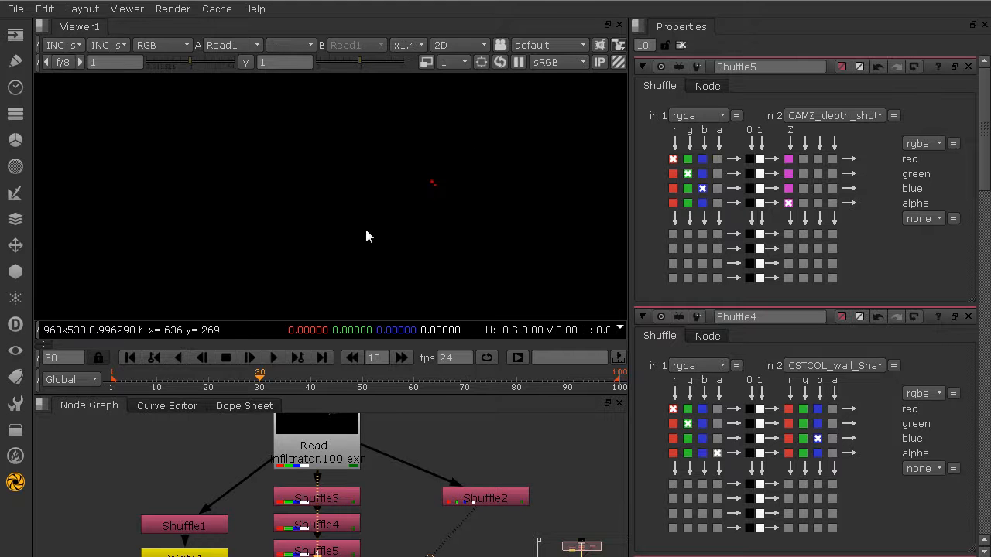
left_click(390, 387)
scroll(406, 236, "down", 3)
scroll(407, 236, "down", 2)
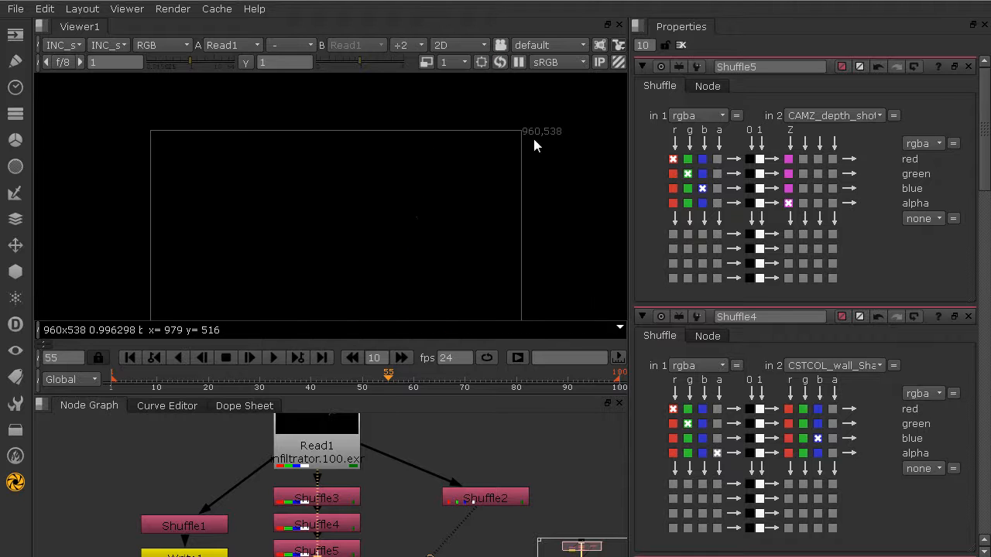
left_click(64, 45)
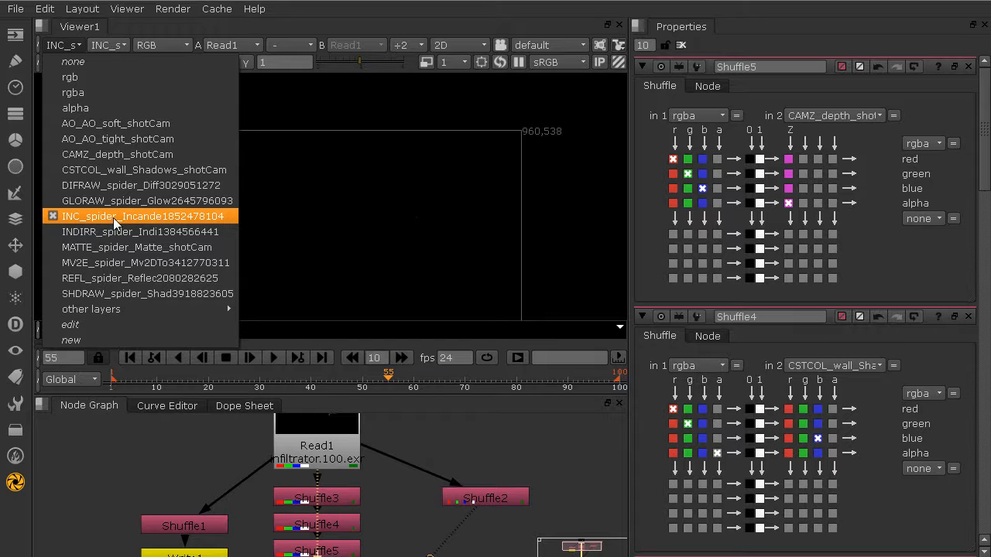
Open the properties of the Write1 node below Shuffle1 to review its autocrop and other EXR output settings.
left_click(216, 469)
middle_click_drag(216, 469, 250, 382)
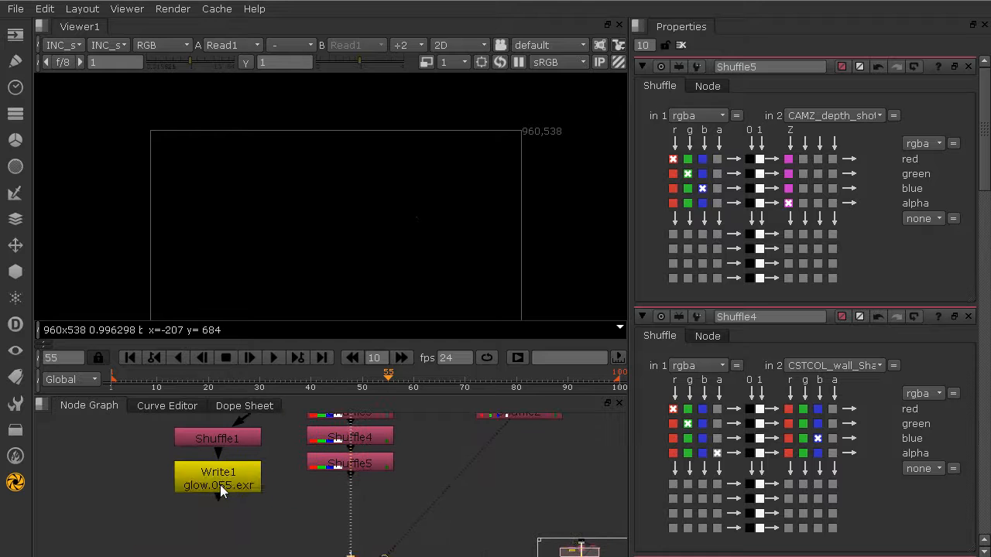
double_click(221, 481)
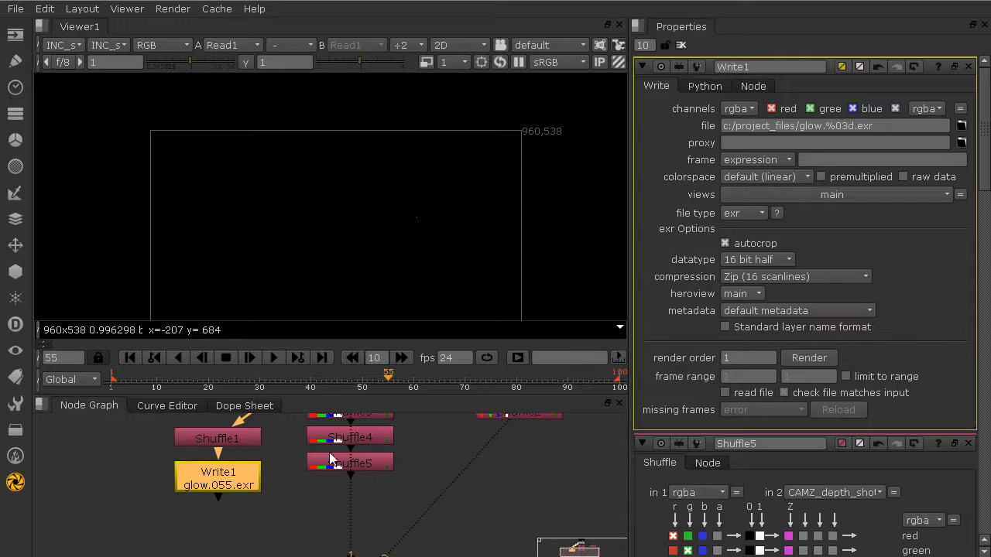
View the Shuffle5 output with its rgba layer, fitting the full packed image in the viewer.
left_click(355, 464)
key("1")
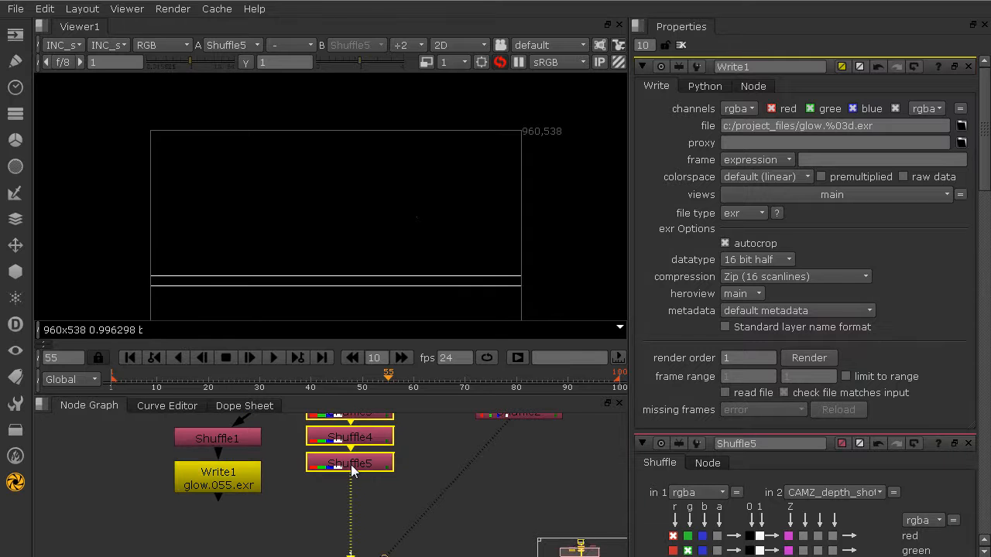
left_click(64, 45)
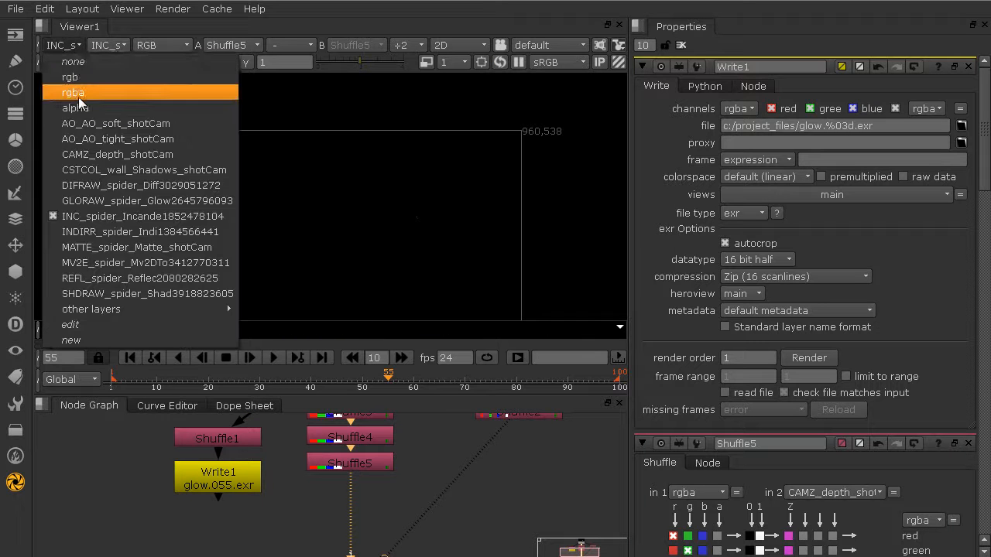
left_click(62, 81)
scroll(286, 217, "up", 1)
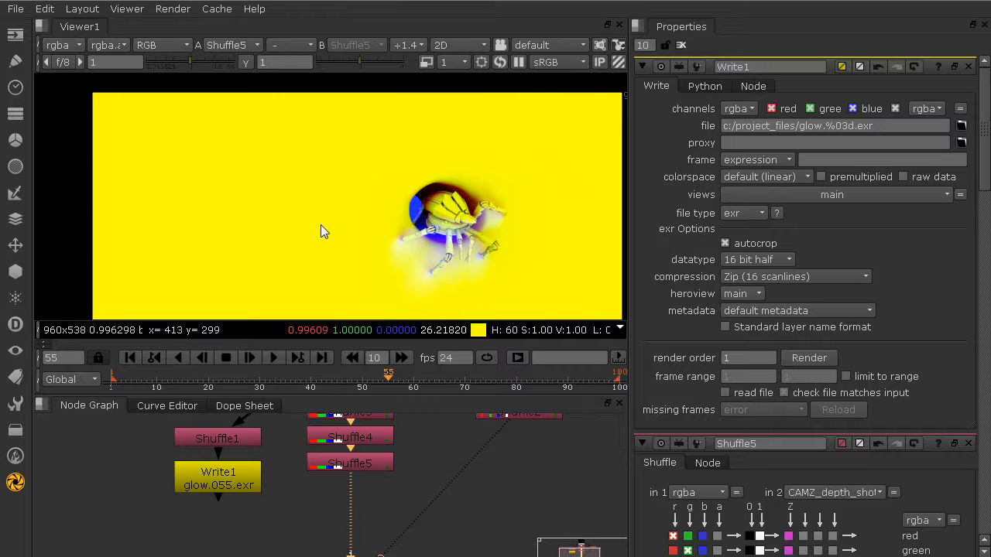
scroll(247, 182, "up", 1)
scroll(260, 192, "down", 2)
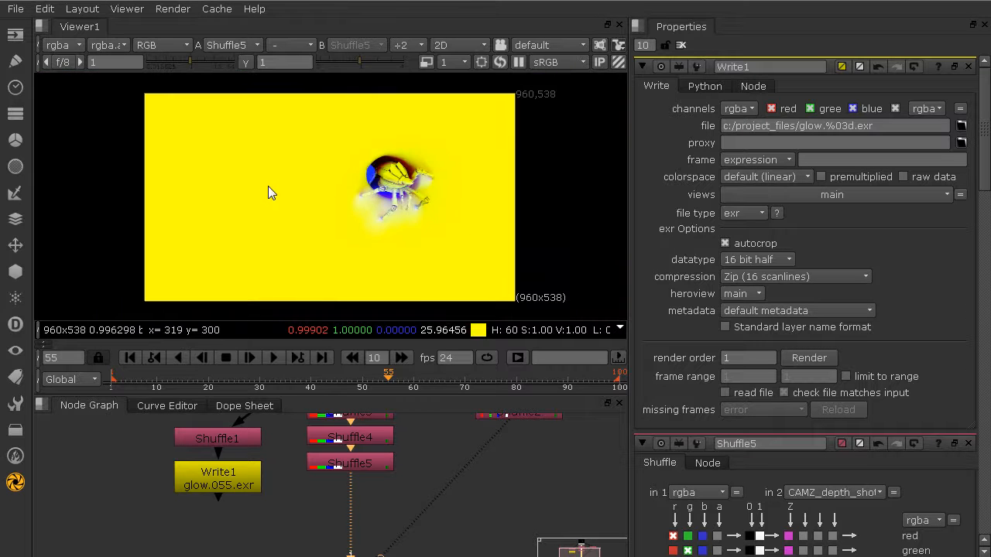